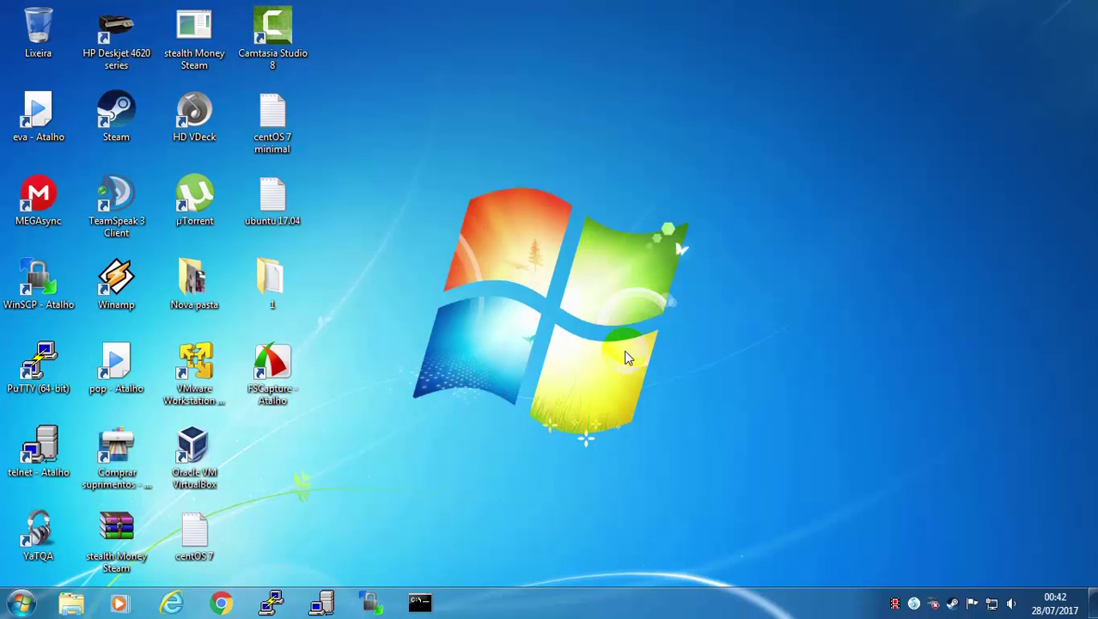
Bring up the context menu of the Oracle VM VirtualBox desktop shortcut
right_click(196, 442)
Launch VirtualBox and start a new Linux, Red Hat (64-bit) virtual machine
click(249, 97)
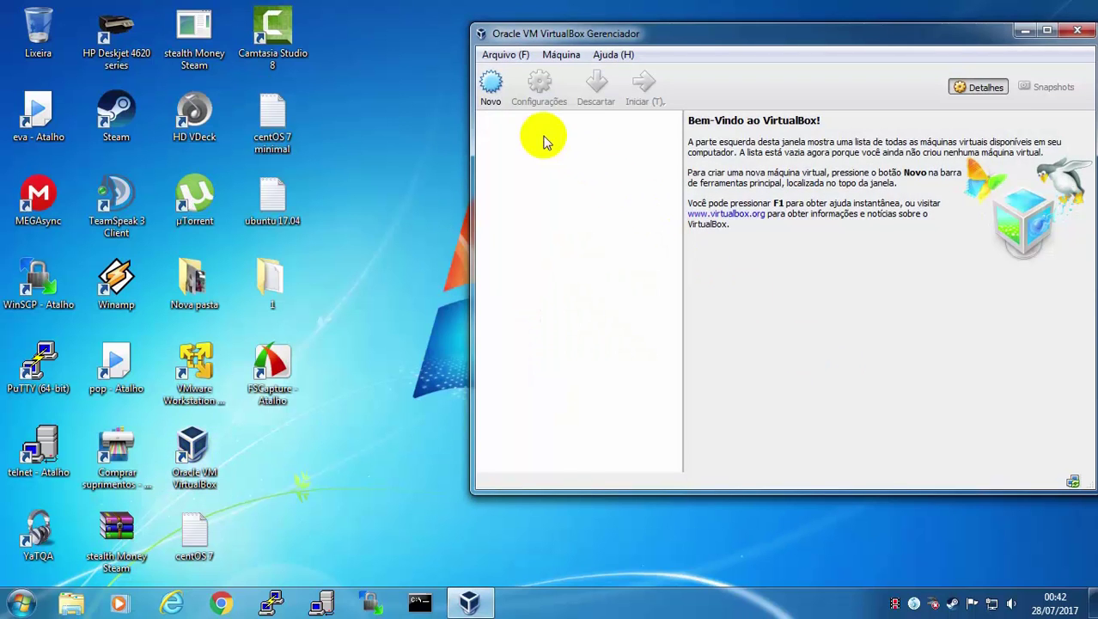
click(491, 94)
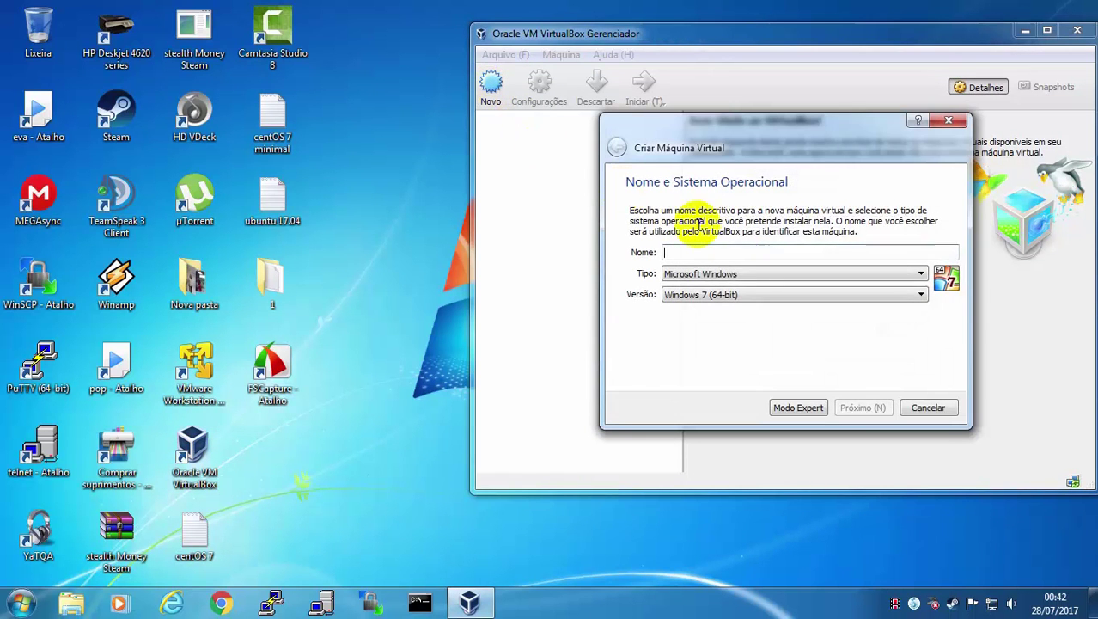
click(716, 275)
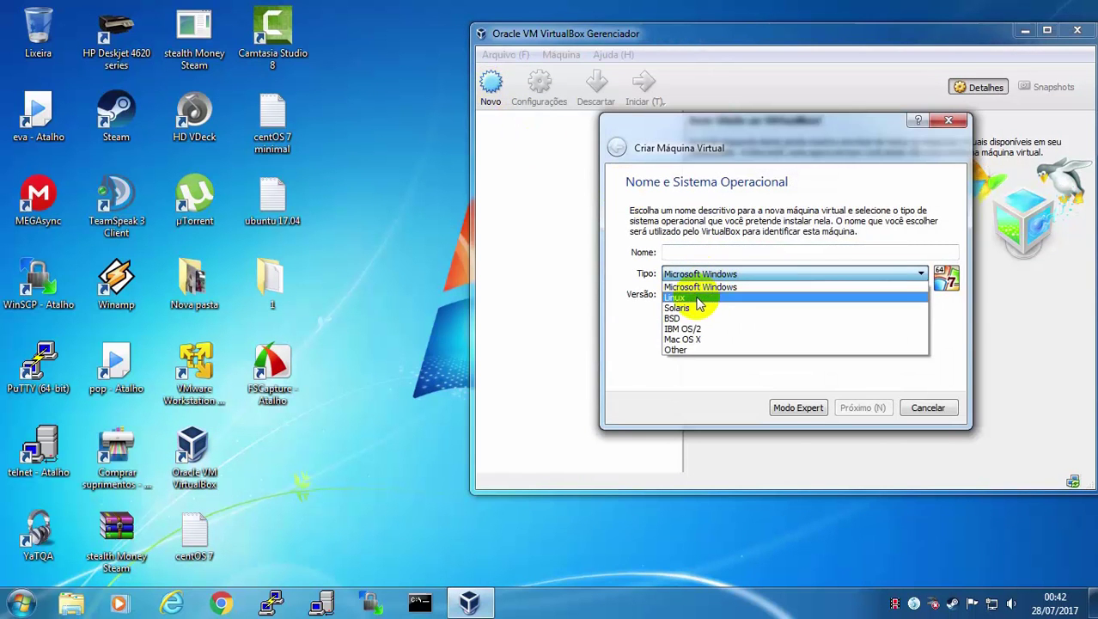
click(701, 299)
click(703, 296)
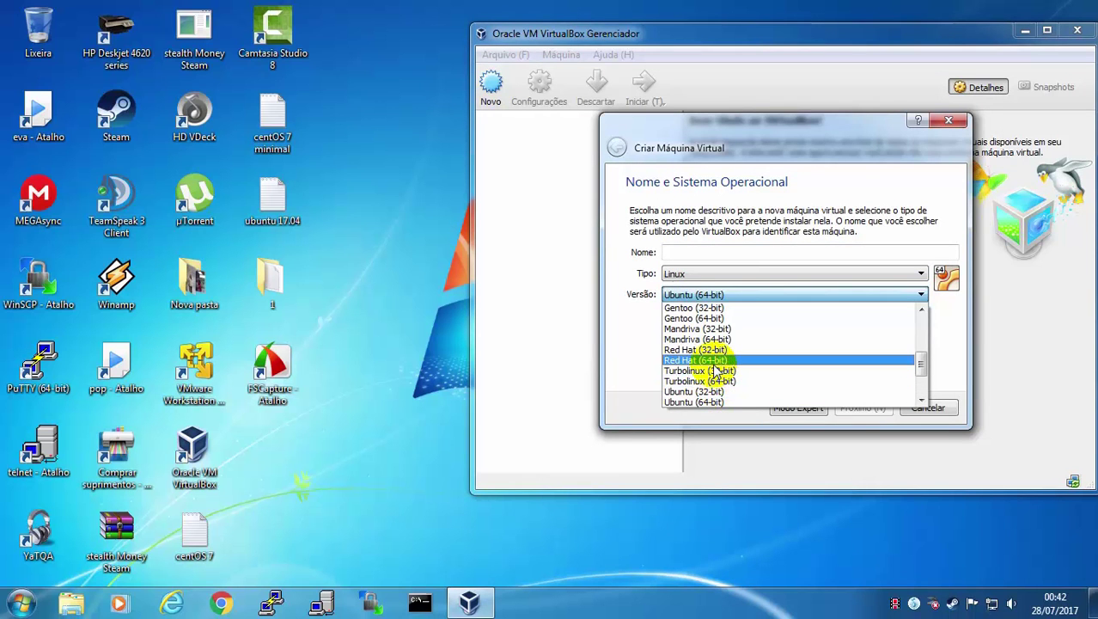
click(707, 361)
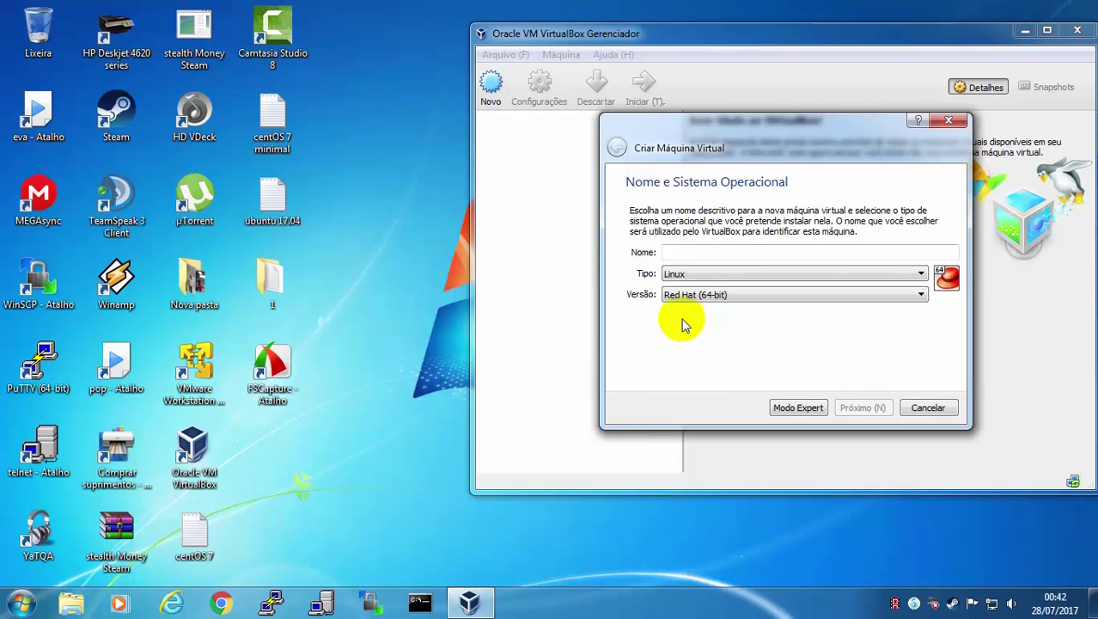
Name the machine 'centOS 7 minimal', dismiss the update notice, and continue to memory
click(670, 253)
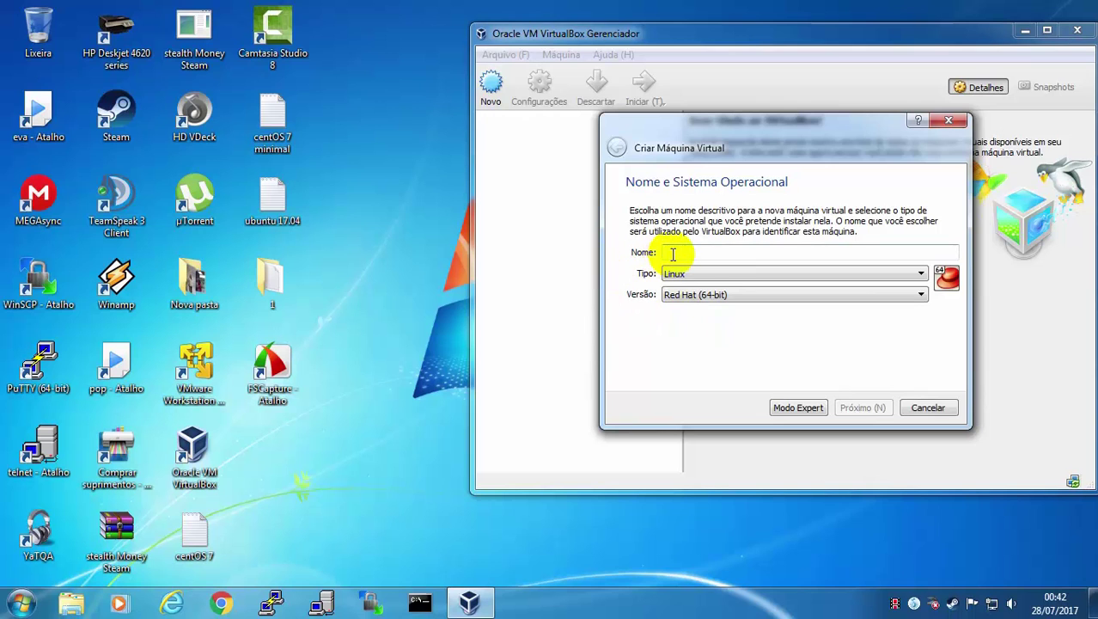
text(ce)
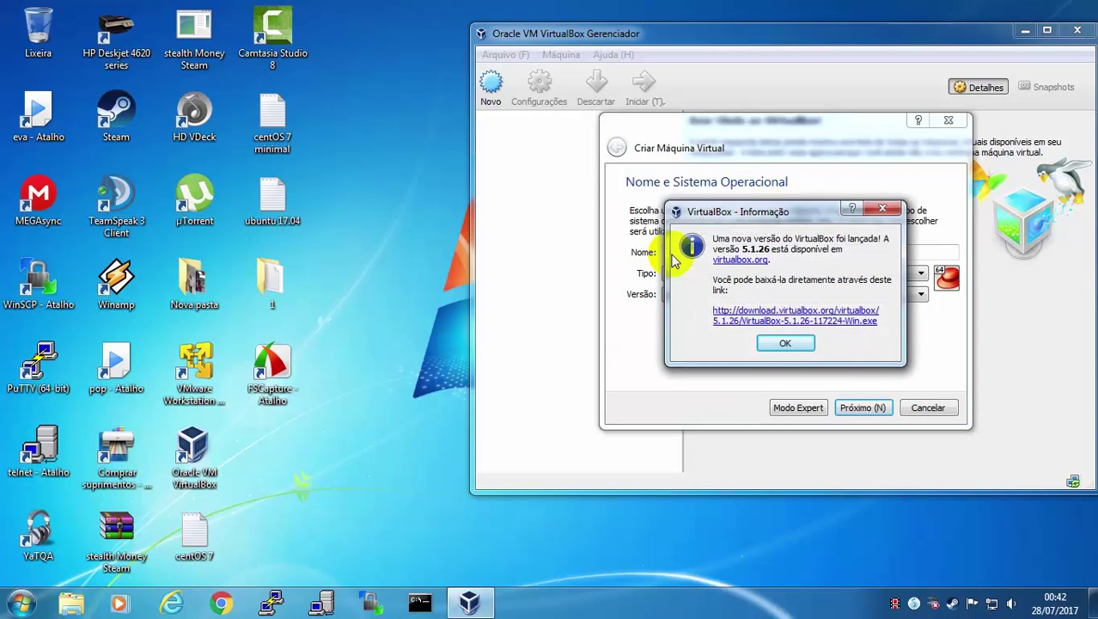
click(883, 208)
text(nt)
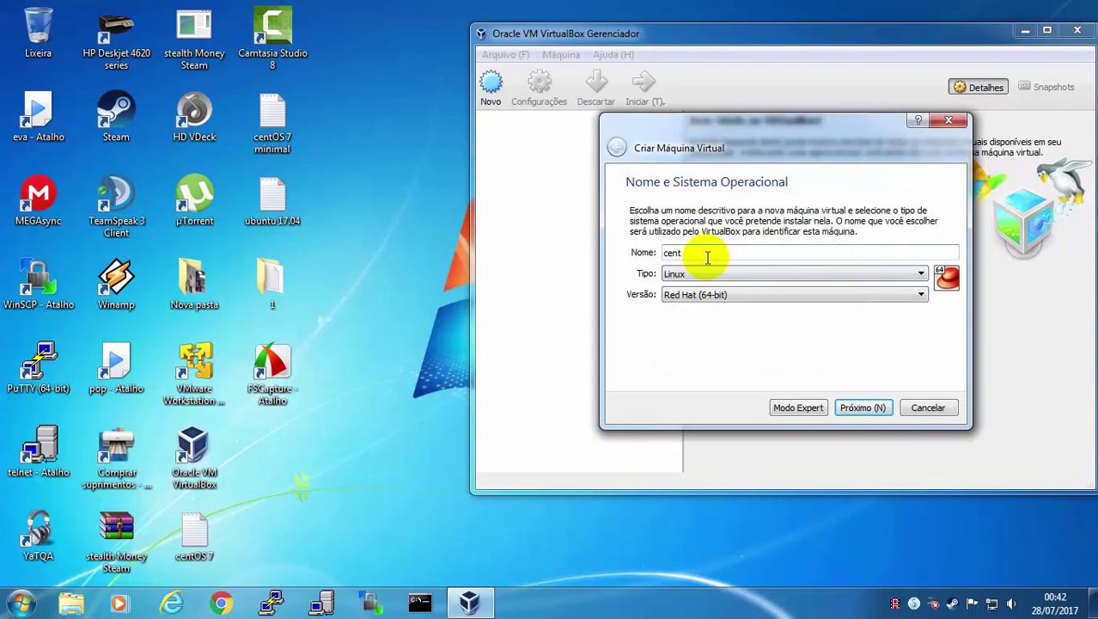
text(OS 7 minimal)
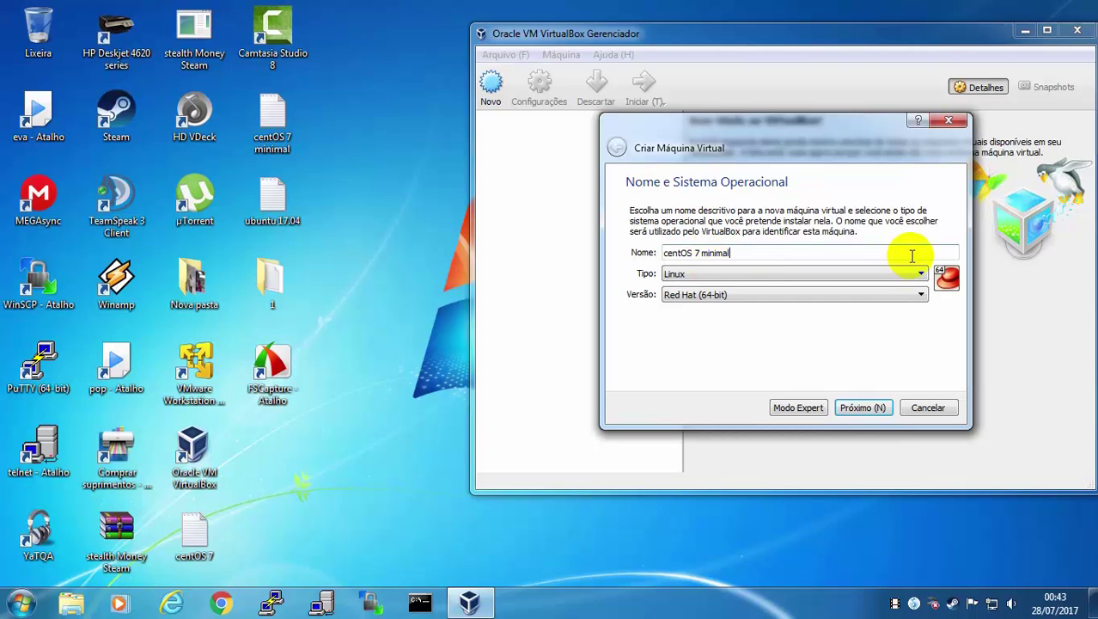
click(863, 409)
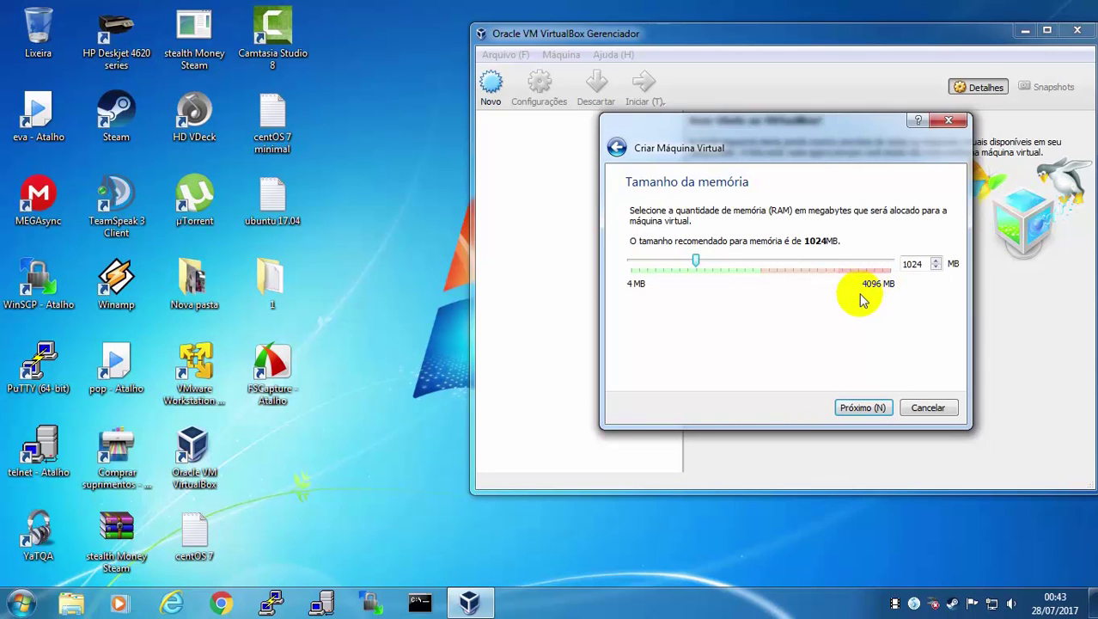
Keep 1024 MB of memory, create a new virtual hard disk, and keep the VDI format
click(857, 409)
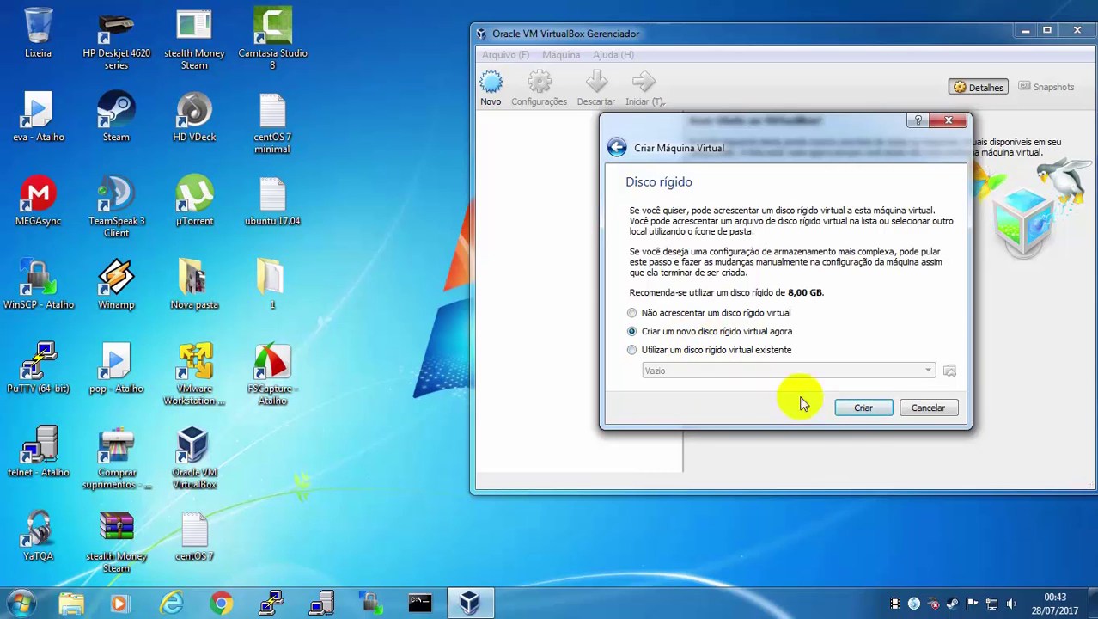
click(858, 409)
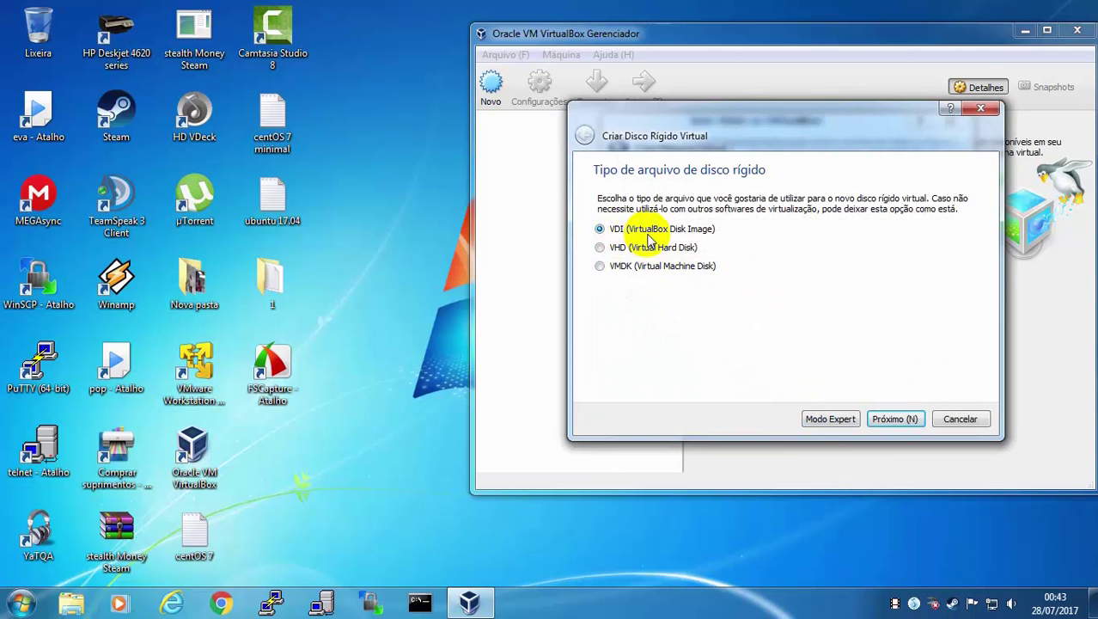
click(898, 423)
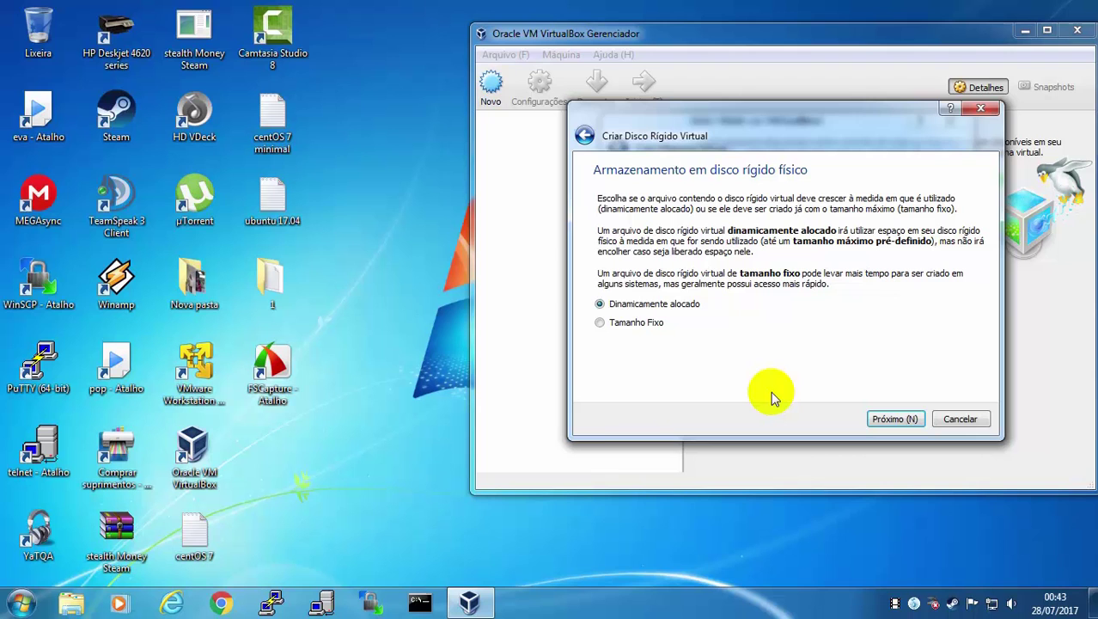
Create the dynamically allocated 8,00 GB centOS 7 minimal disk, then open the VM's settings
click(894, 419)
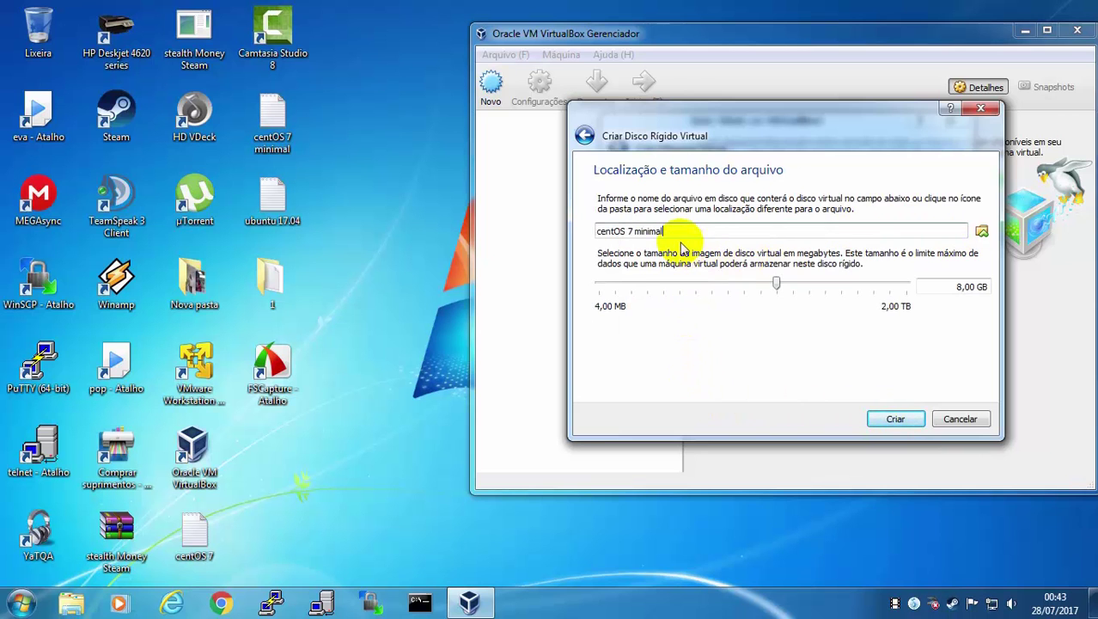
click(983, 232)
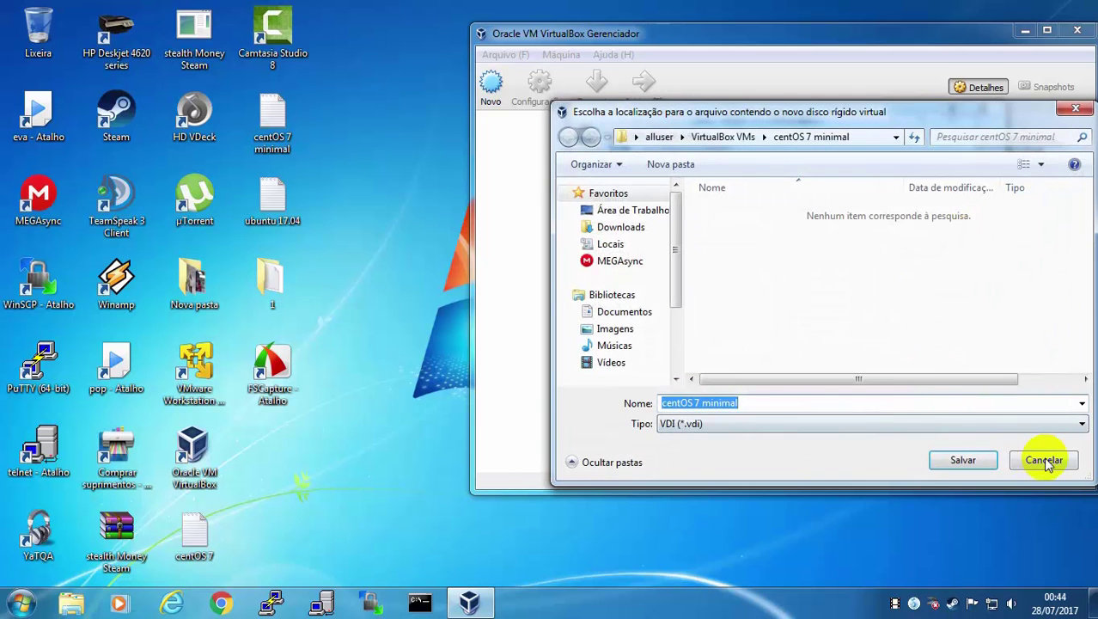
click(1042, 456)
drag(671, 229, 559, 233)
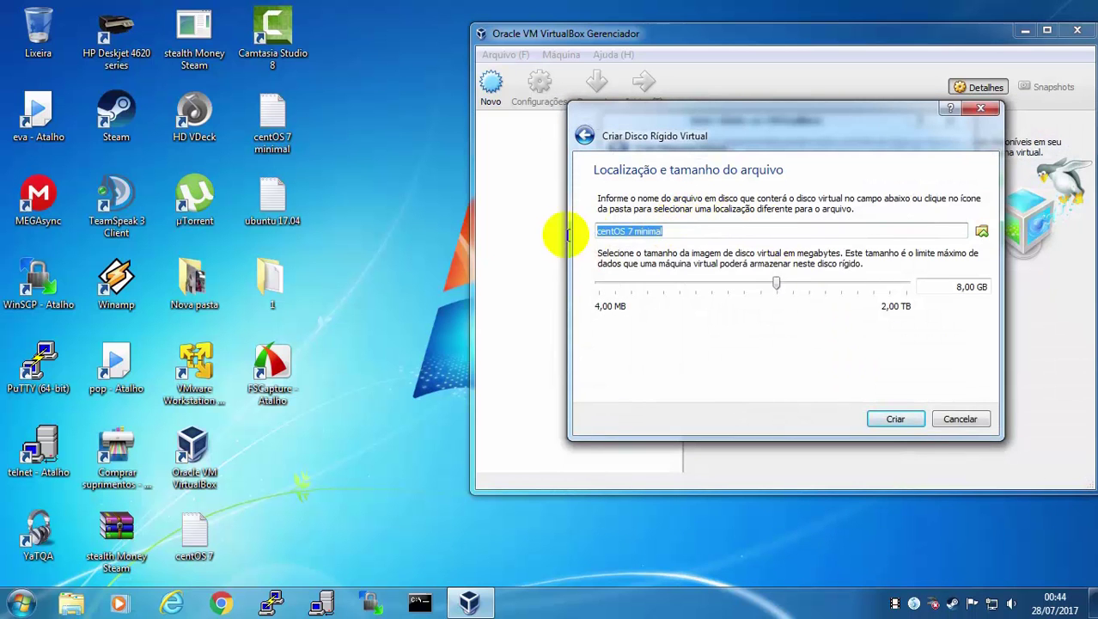
drag(946, 287, 990, 289)
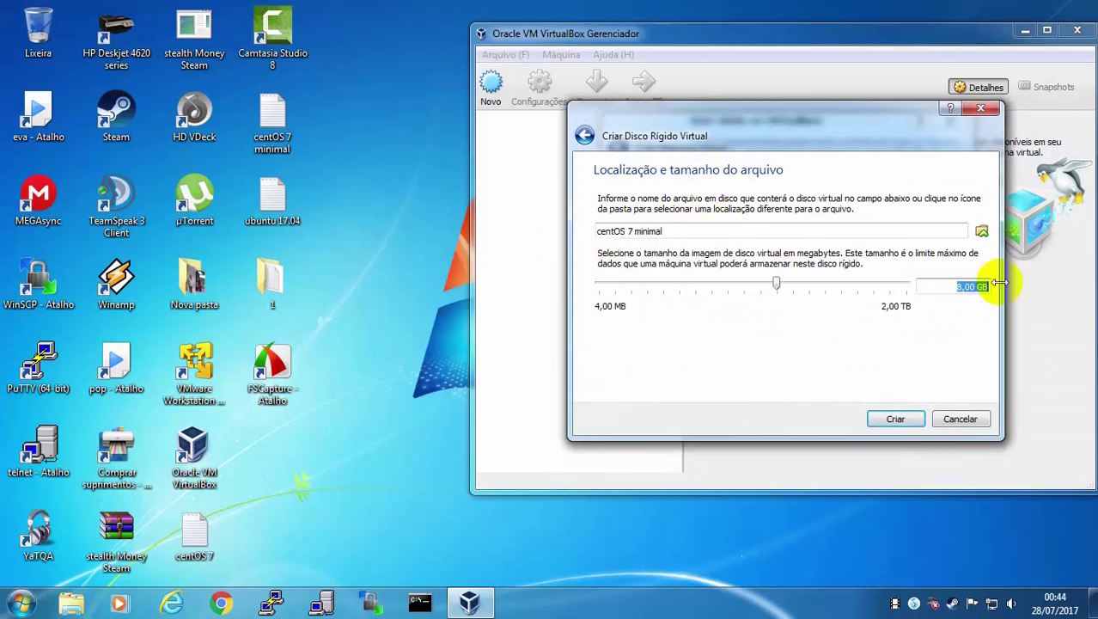
click(957, 287)
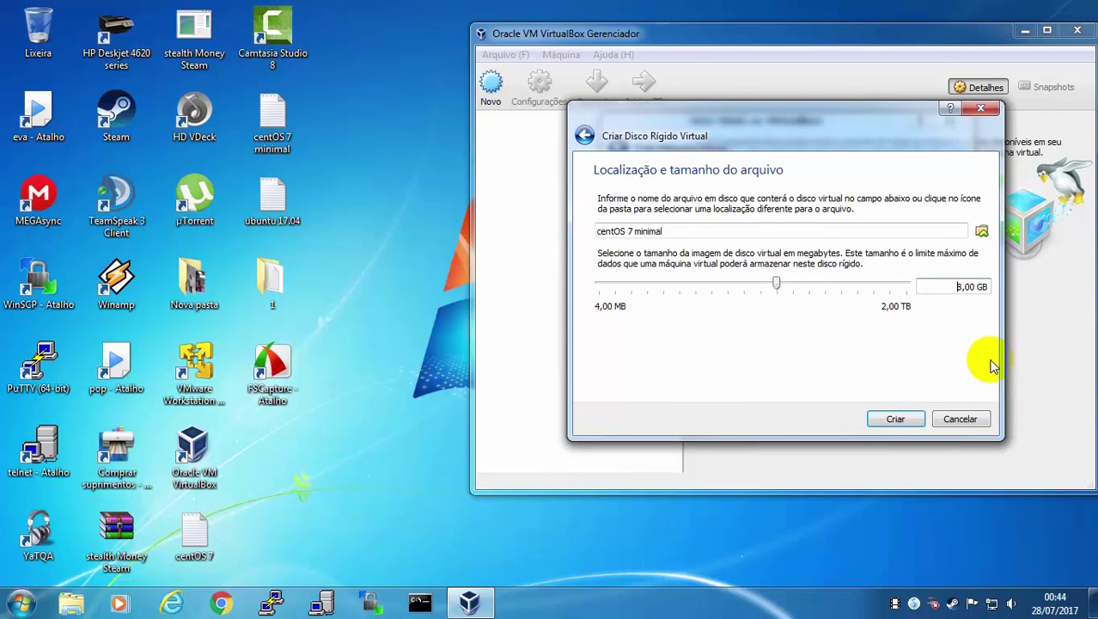
click(898, 421)
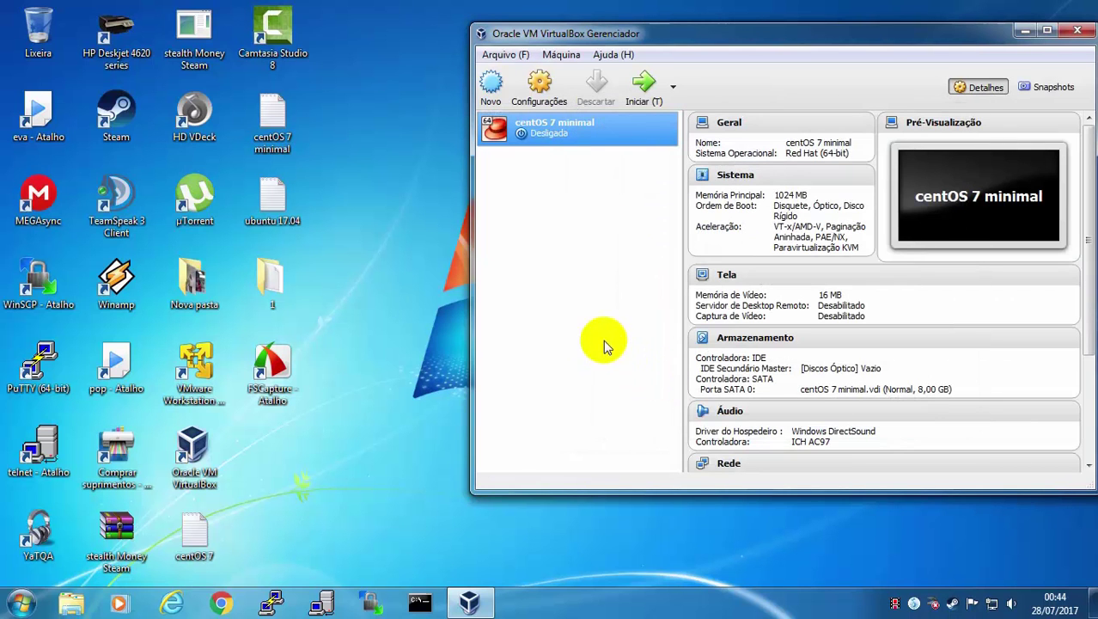
right_click(570, 128)
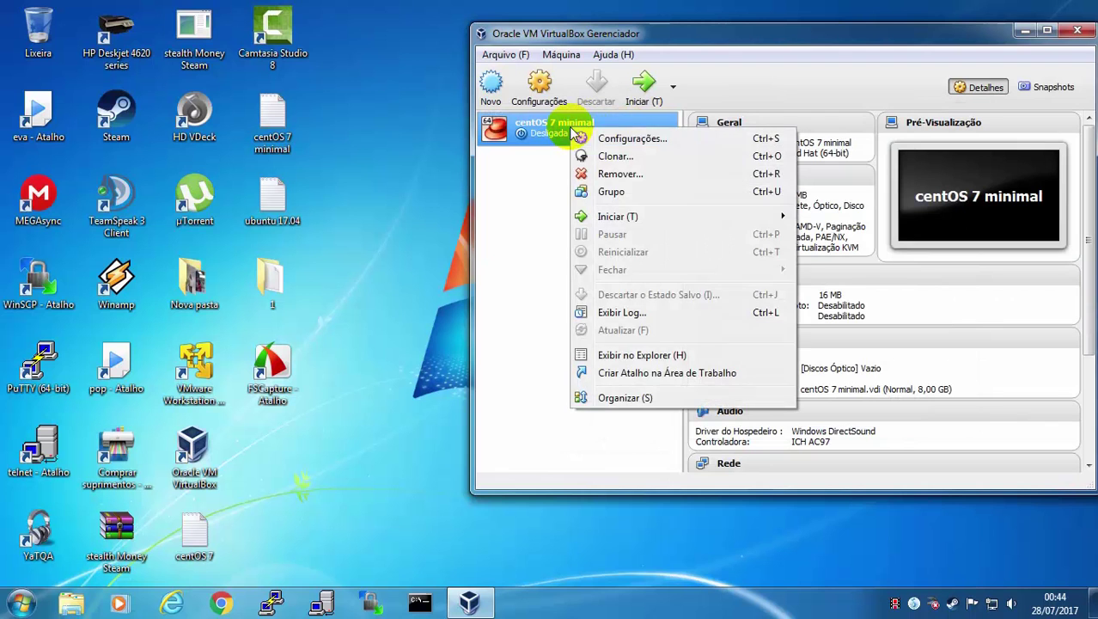
click(635, 139)
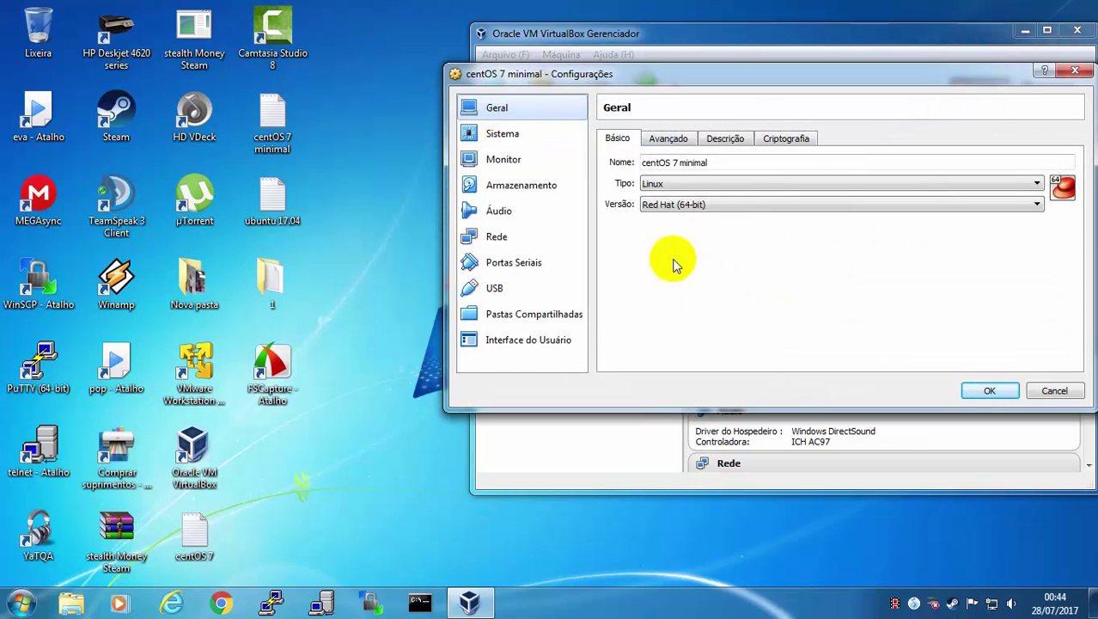
Under Rede advanced options, set adapter 1 type to Intel PRO/1000 T Server (82543GC)
click(496, 242)
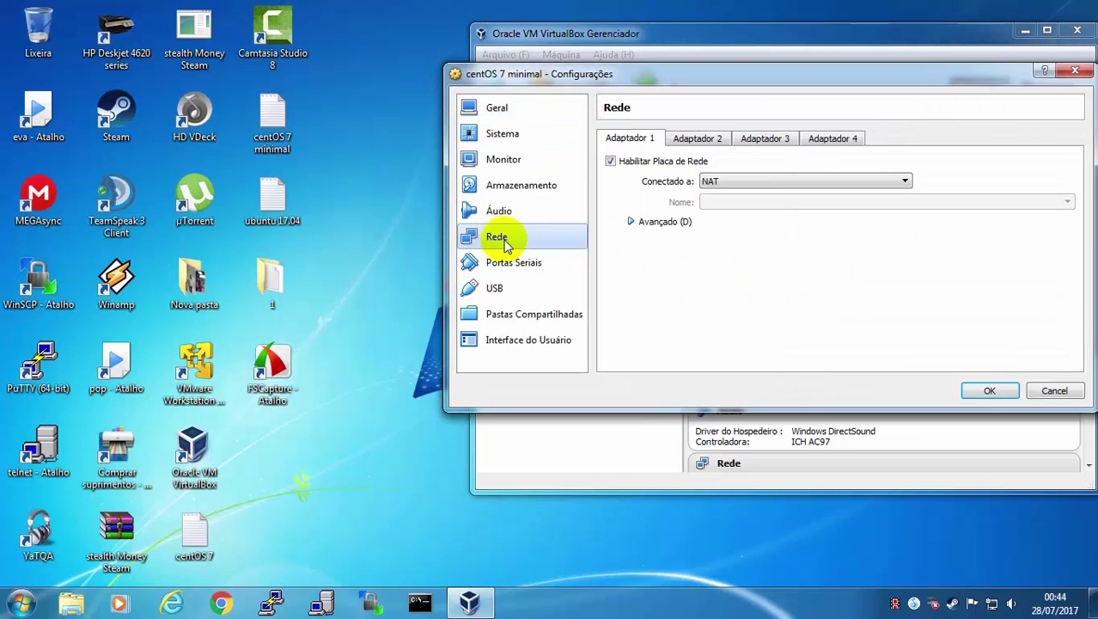
click(632, 223)
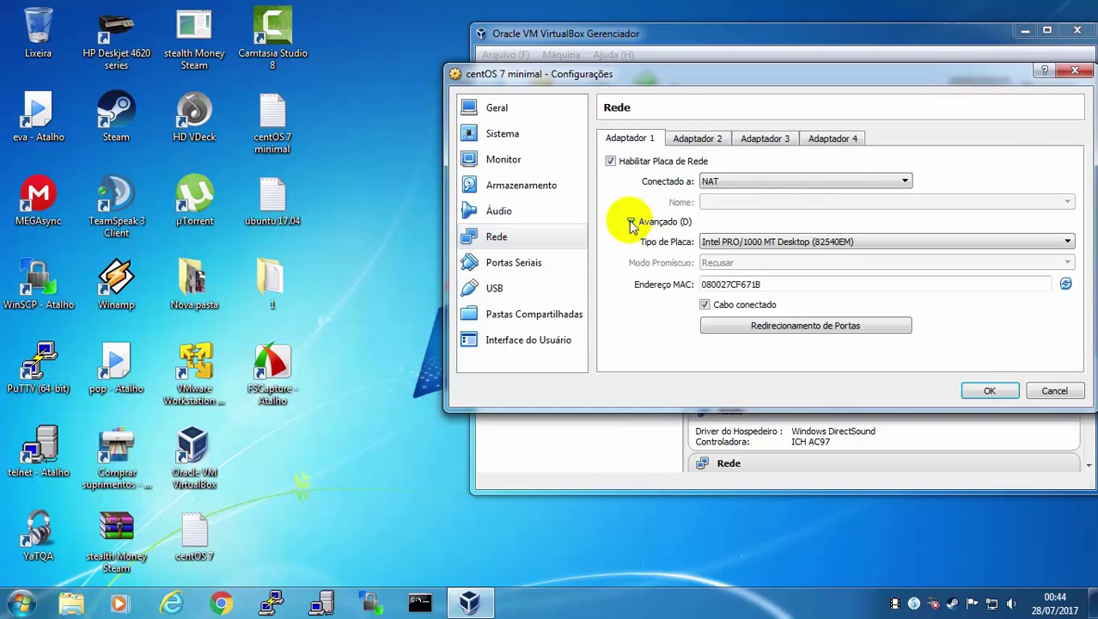
click(726, 244)
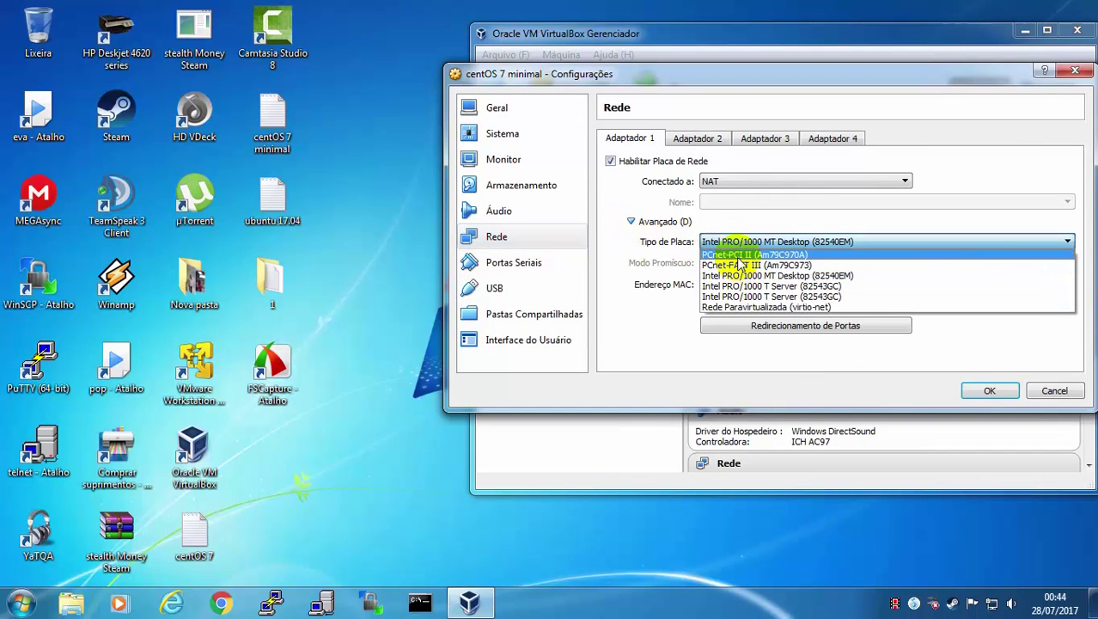
click(738, 254)
click(734, 245)
click(729, 308)
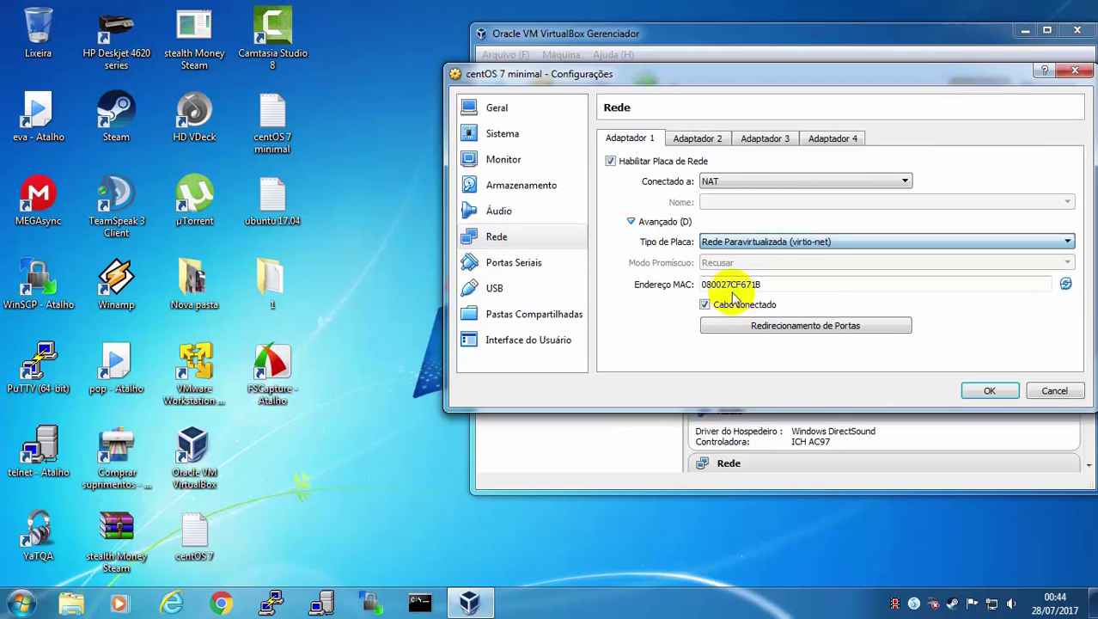
click(731, 245)
click(728, 286)
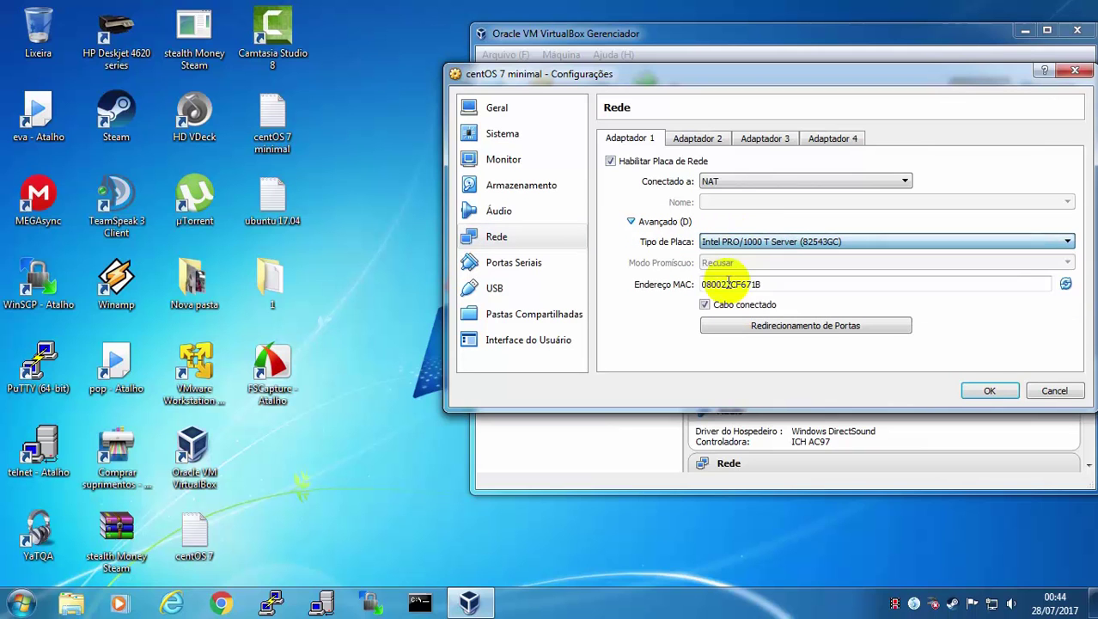
click(733, 245)
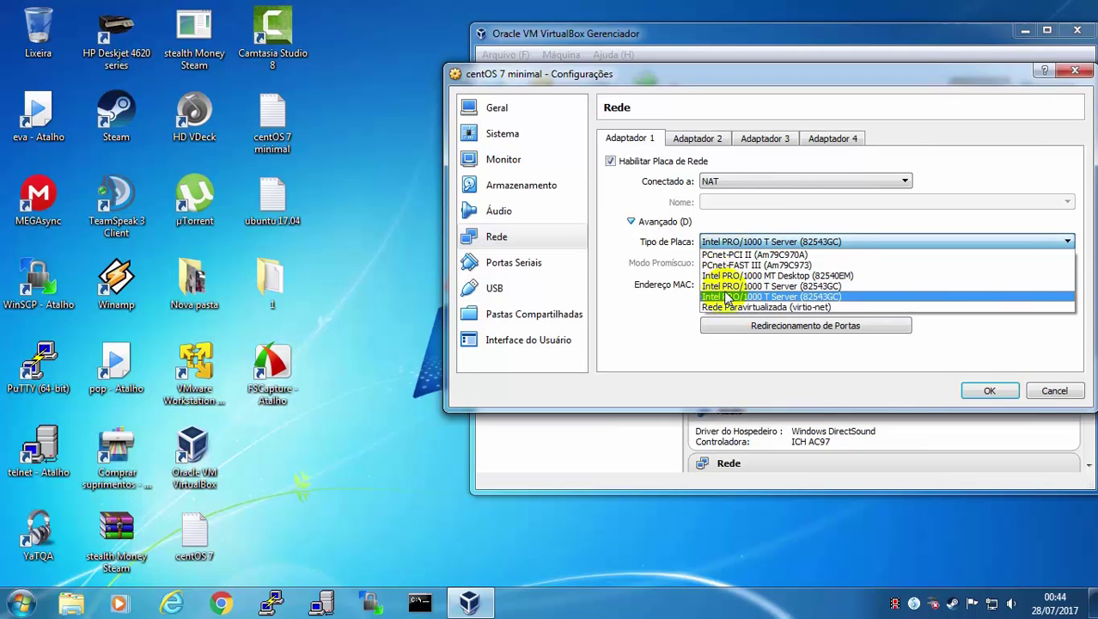
click(730, 256)
click(729, 244)
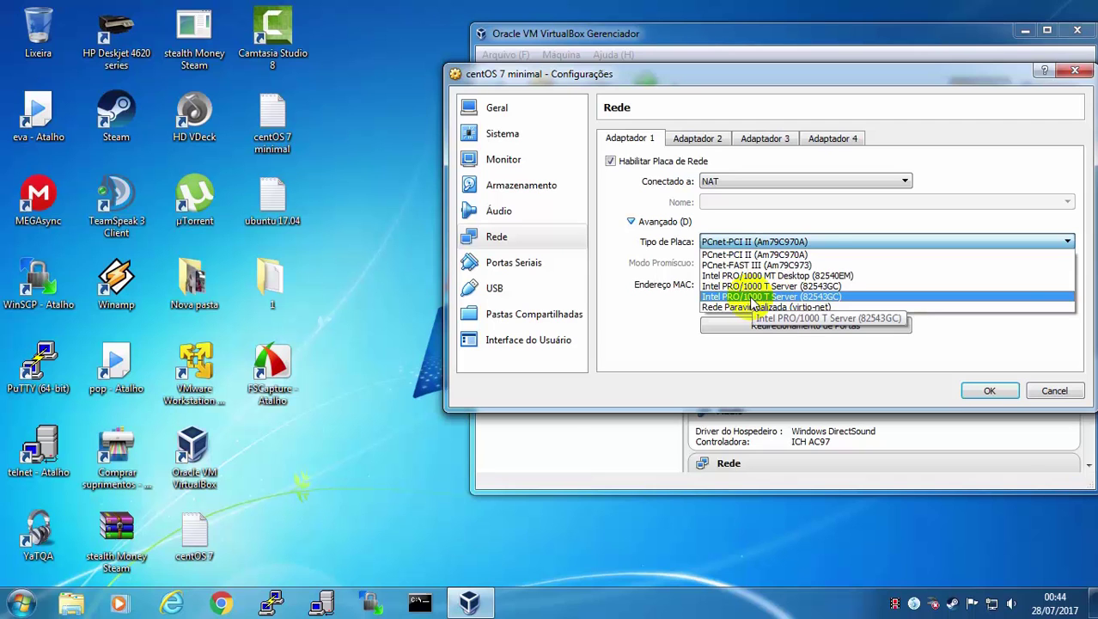
click(753, 296)
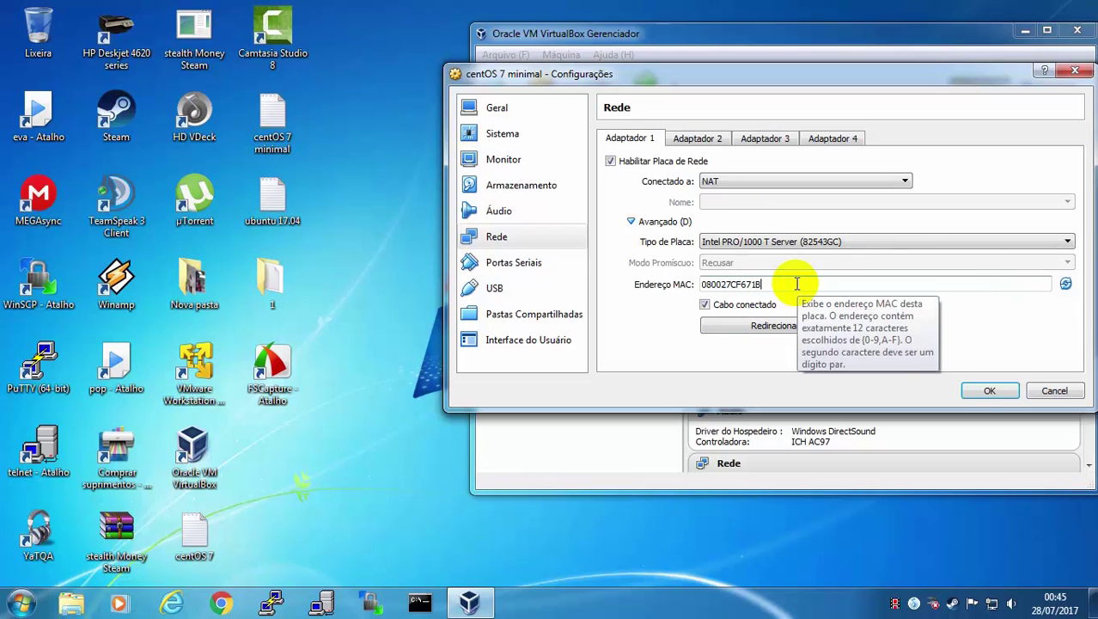
Change the adapter's MAC address to 0800271a2b3c and save the settings
key(BackSpace)
key(BackSpace)
key(BackSpace)
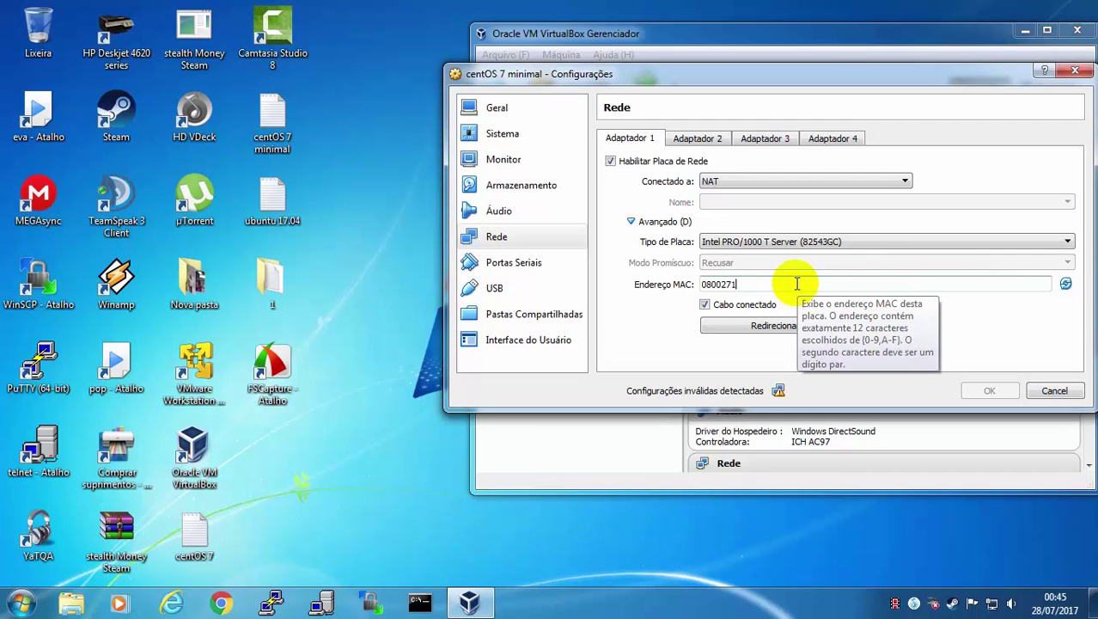
text(a2b3)
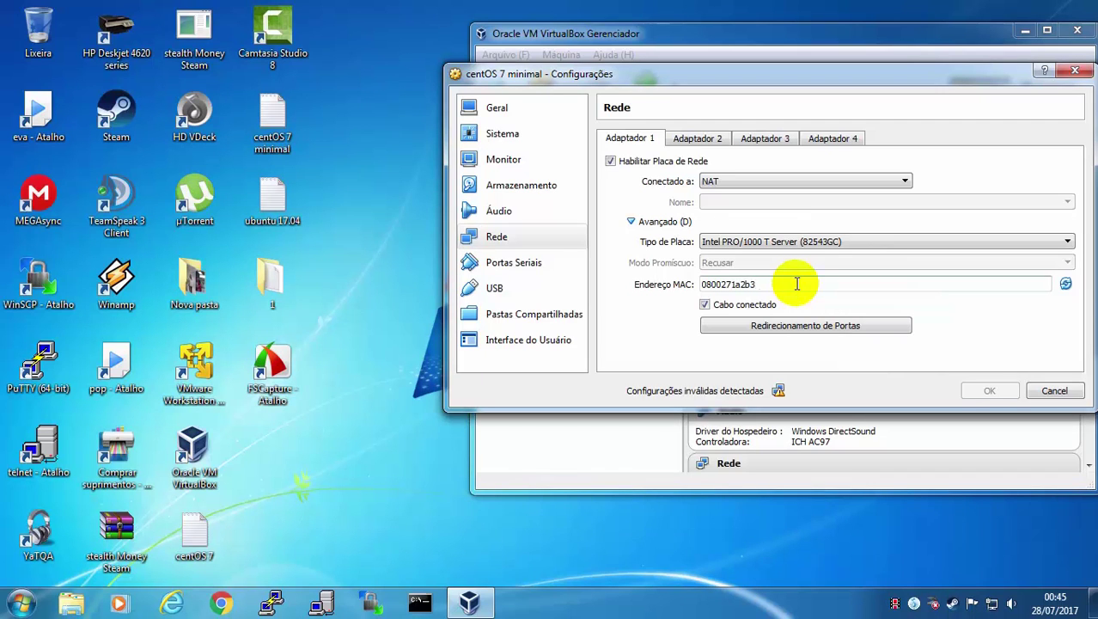
text(c)
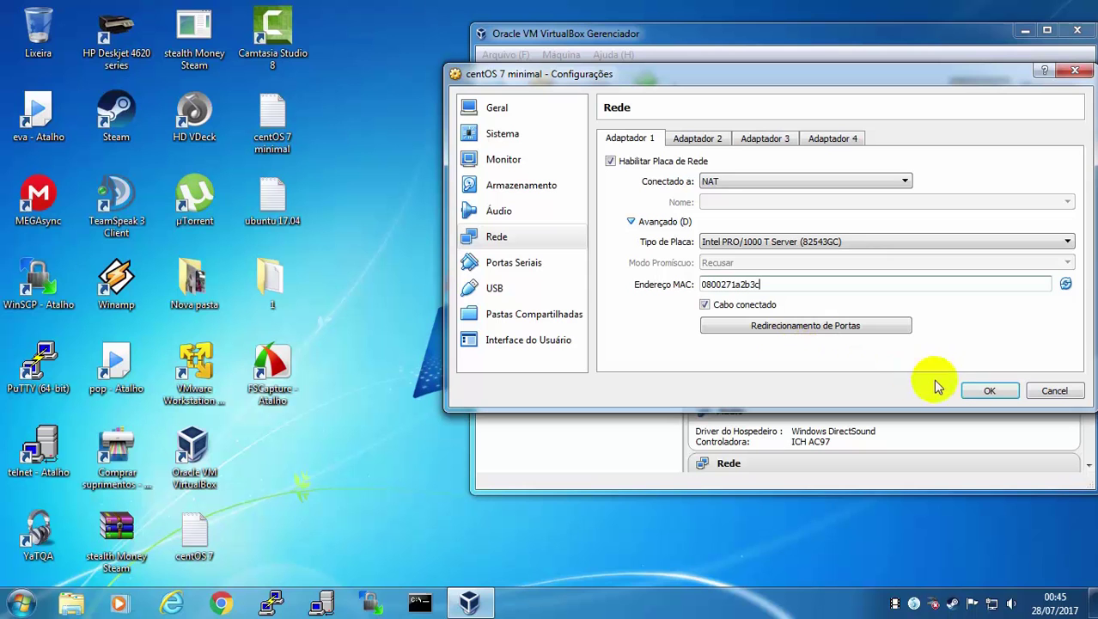
click(989, 392)
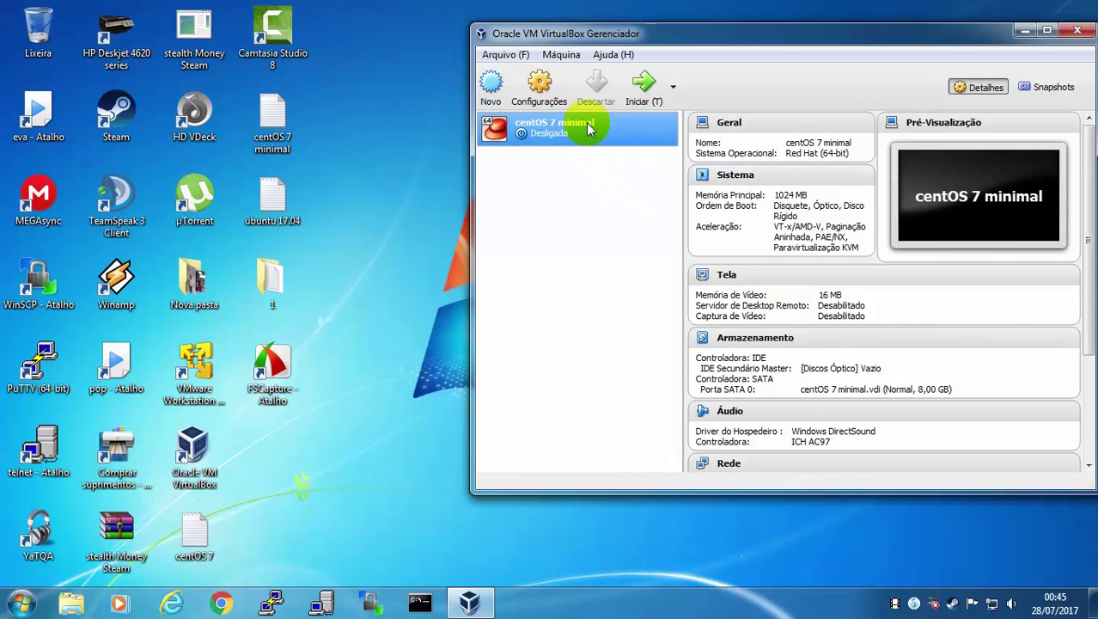
Reopen the VM settings and move Óptico to the top of the Sistema boot order
right_click(588, 125)
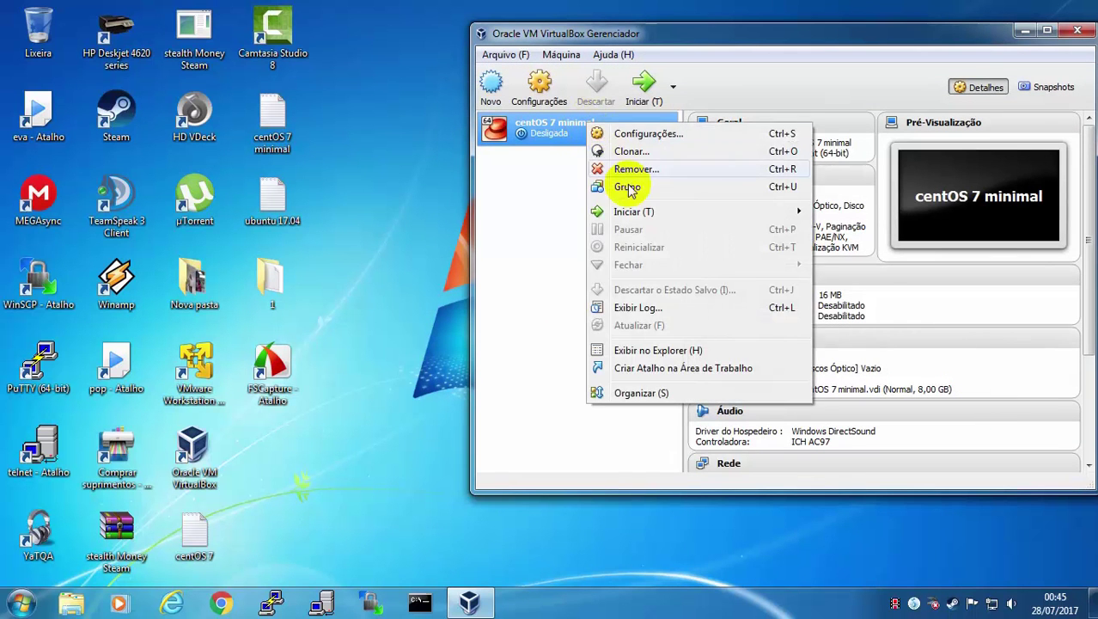
click(640, 137)
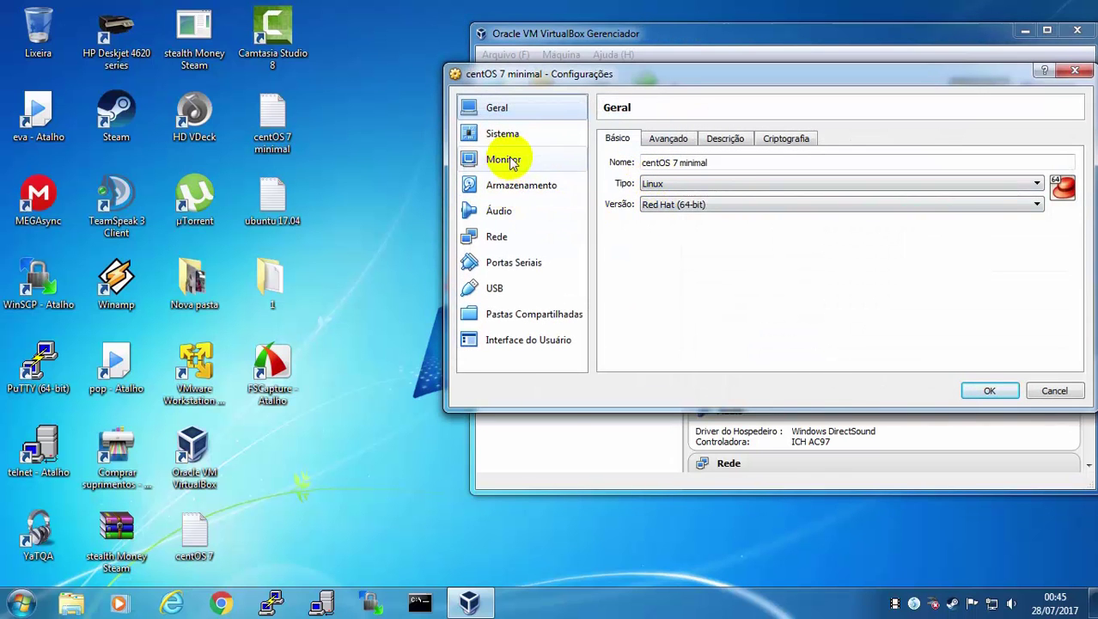
click(505, 160)
click(769, 212)
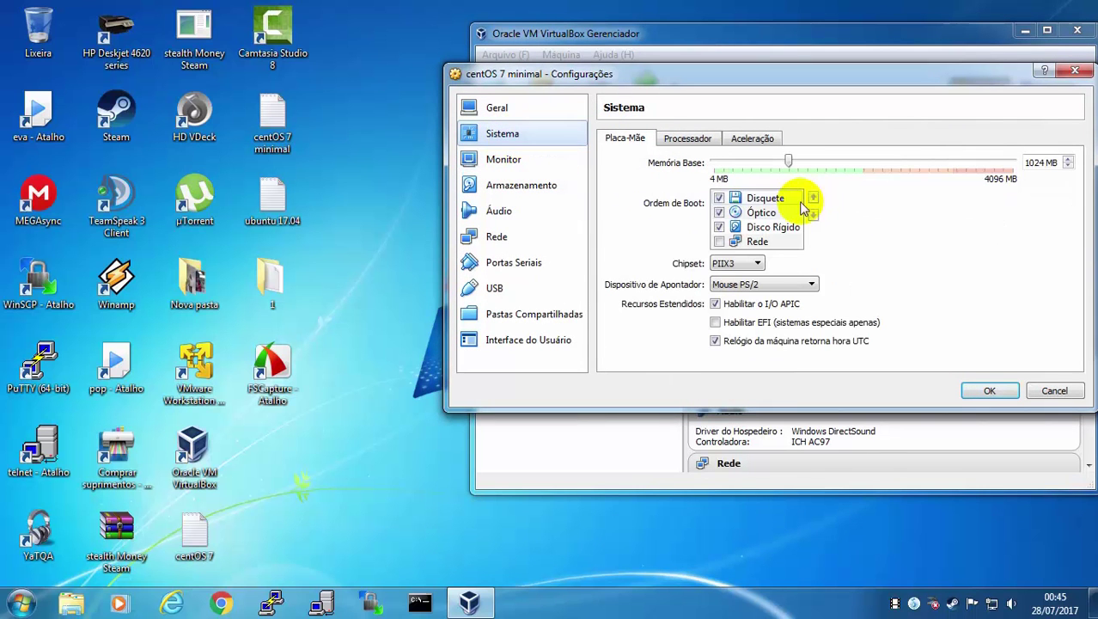
click(813, 198)
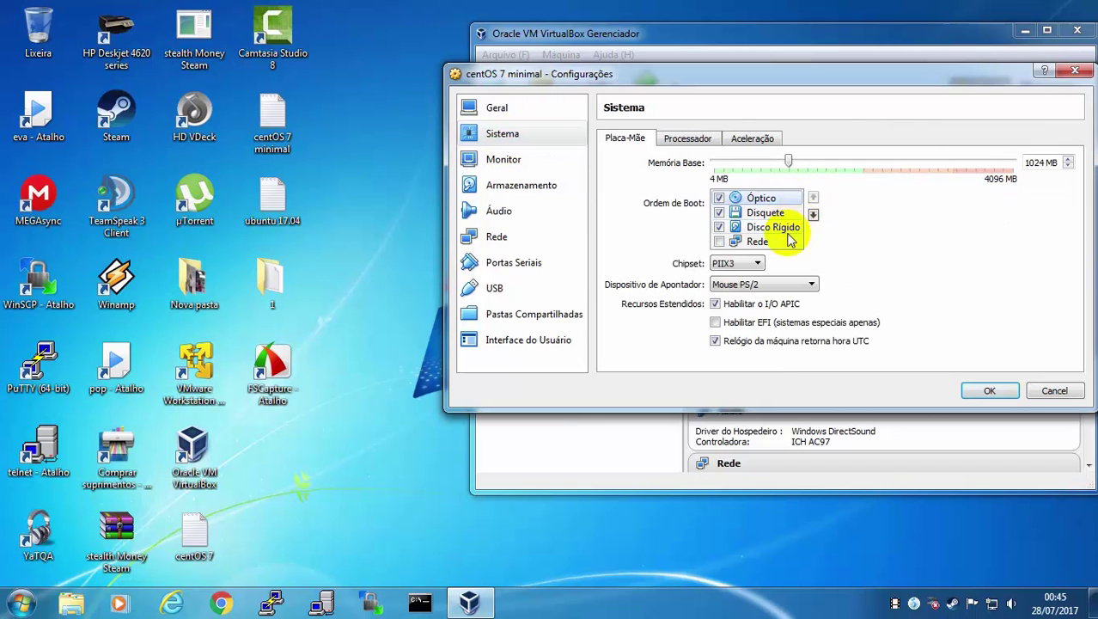
In Armazenamento, select the empty optical drive and choose to load a disc image file
click(514, 187)
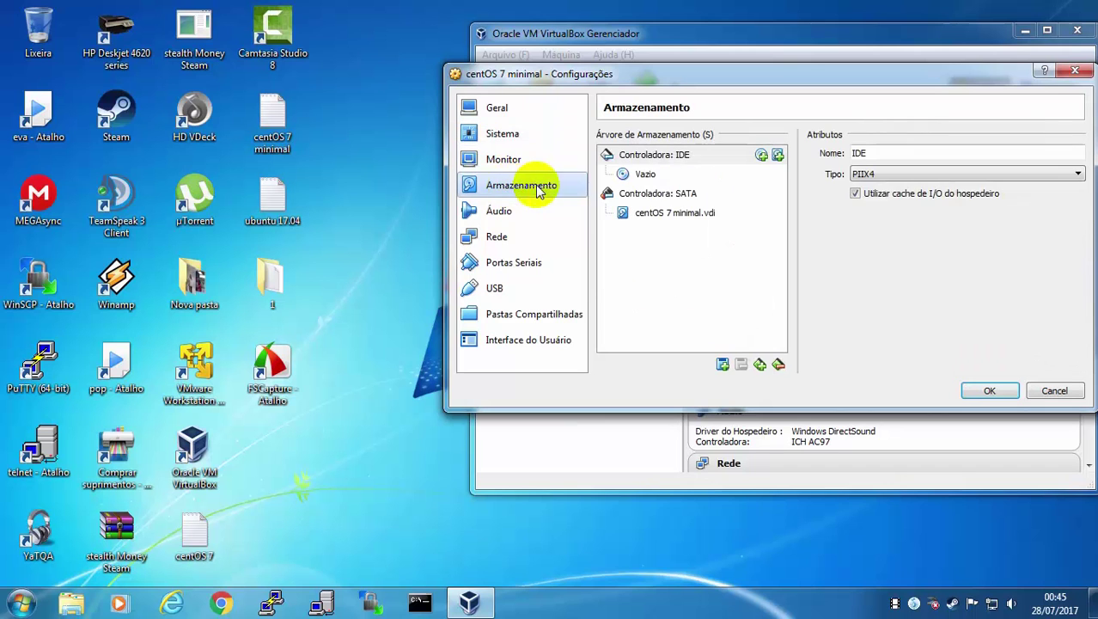
click(646, 174)
click(1076, 154)
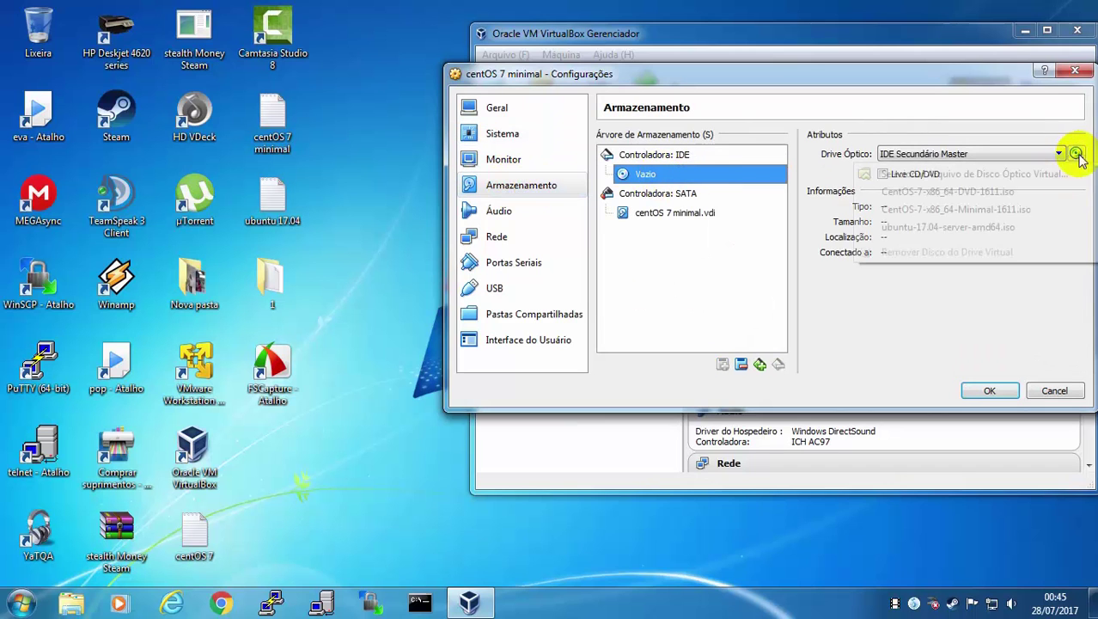
click(894, 175)
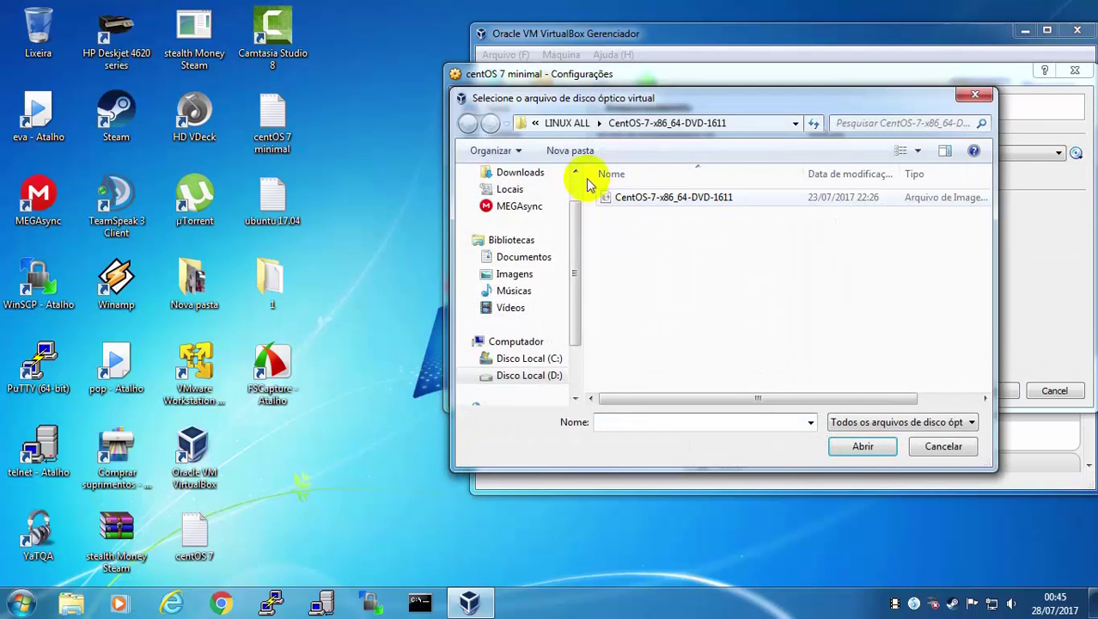
Load CentOS-7-x86_64-DVD-1611.iso from the LINUX ALL folder and save the settings
click(559, 123)
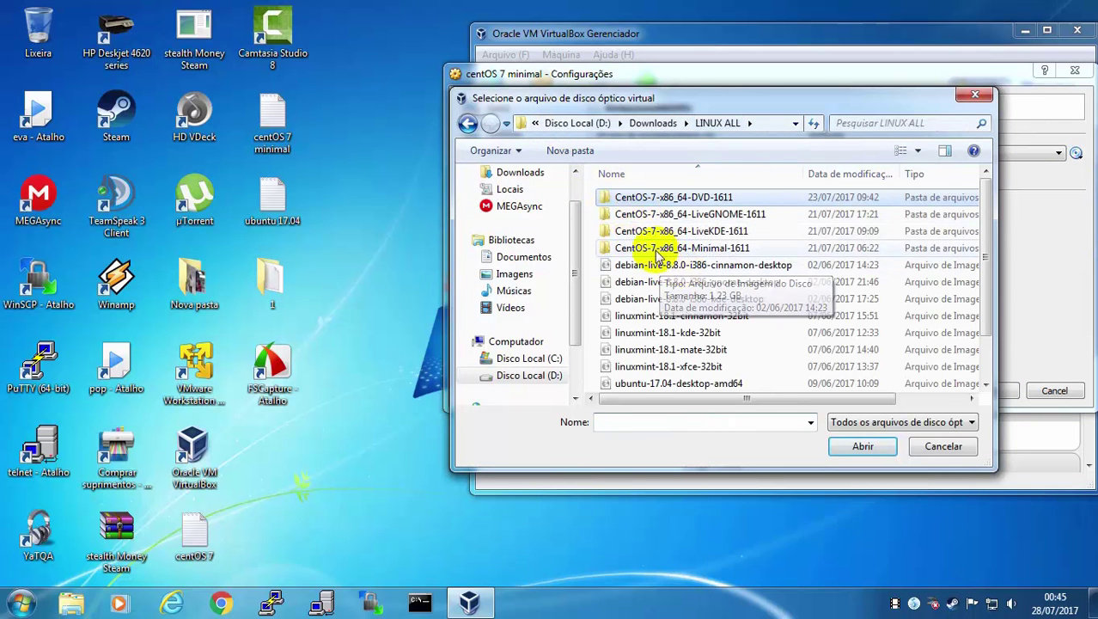
double_click(628, 248)
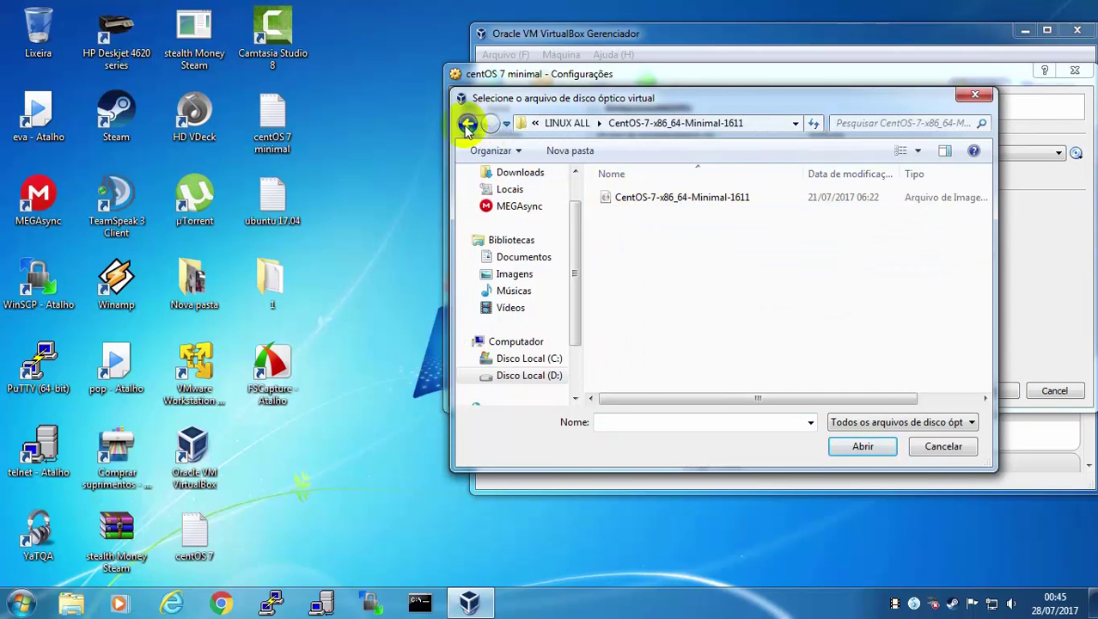
click(467, 123)
double_click(612, 234)
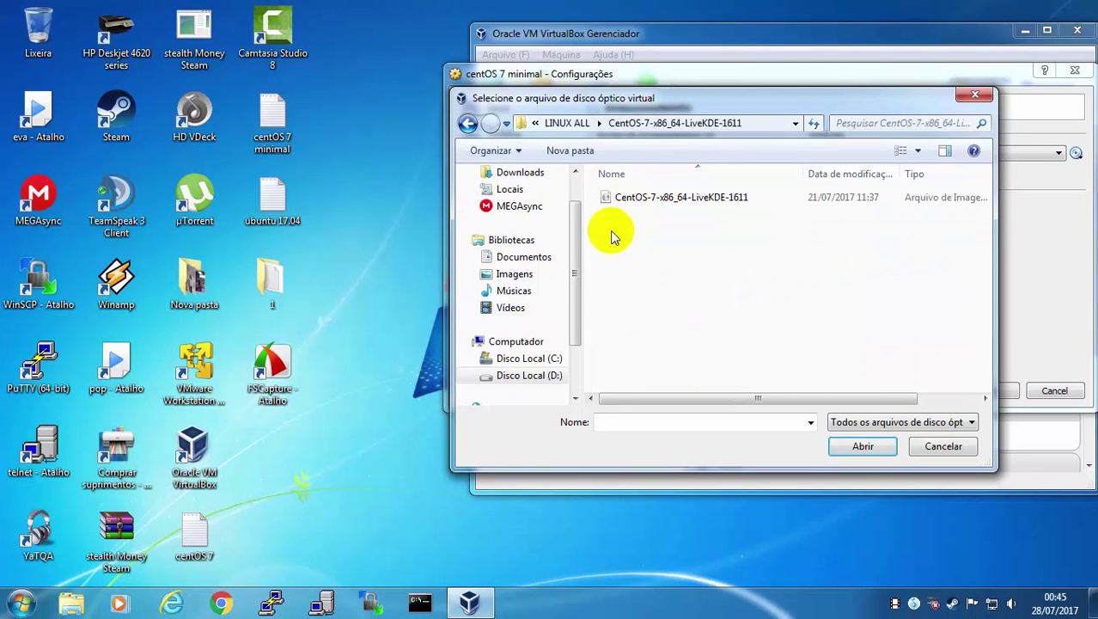
click(467, 123)
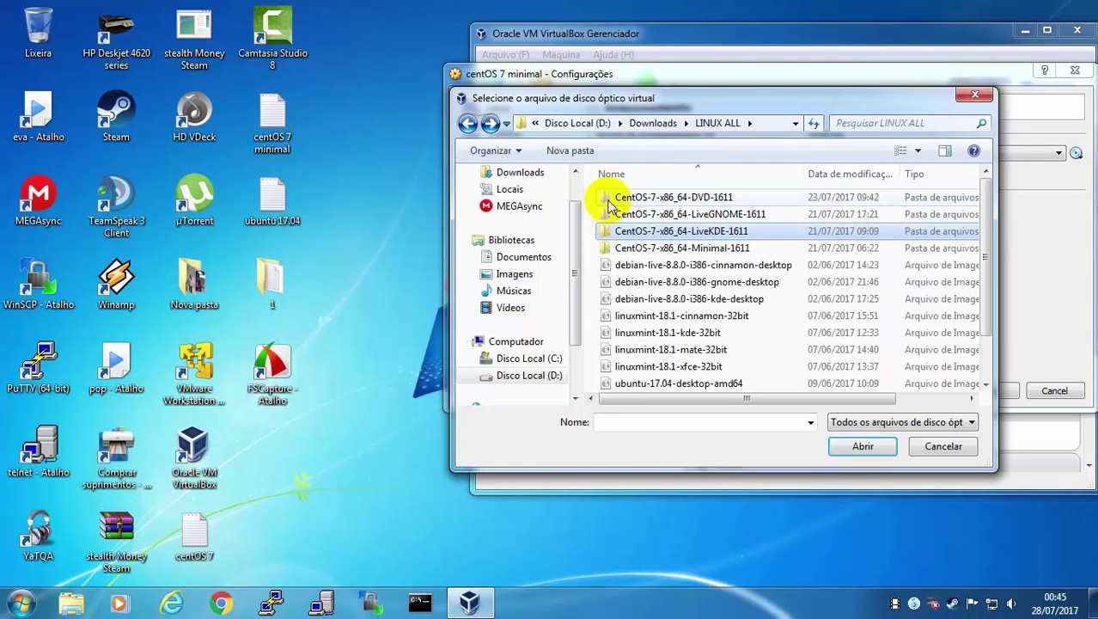
double_click(608, 200)
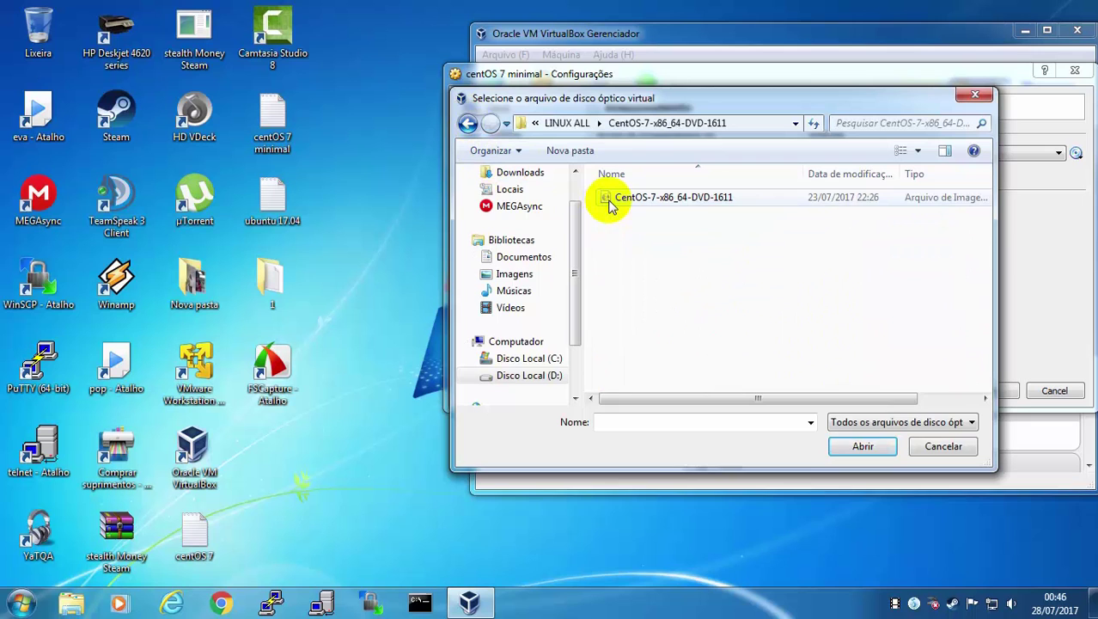
click(608, 201)
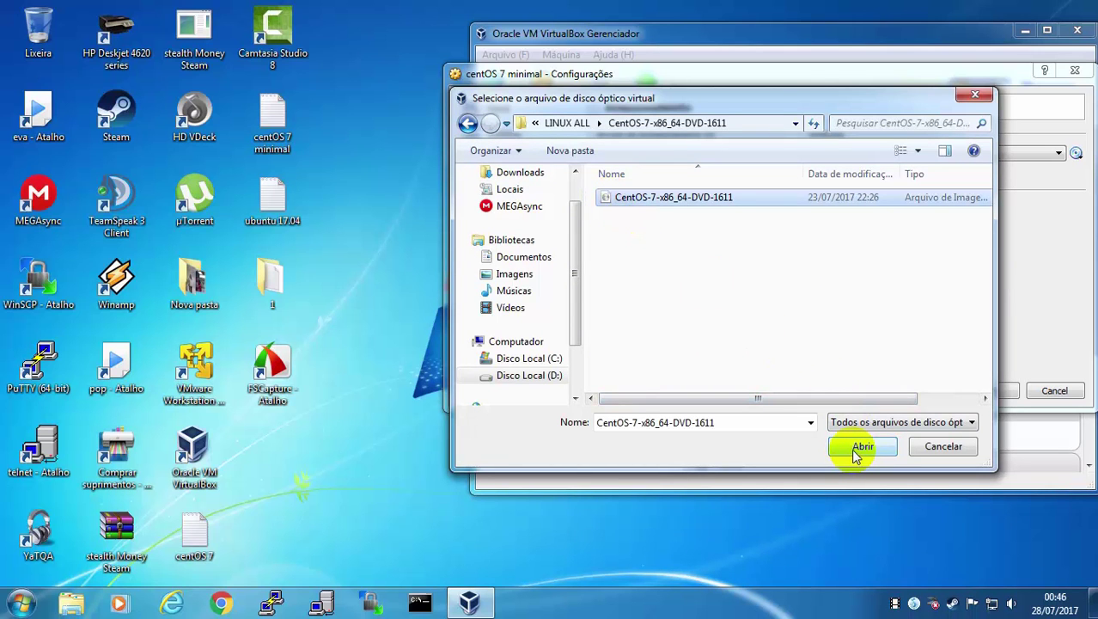
click(469, 125)
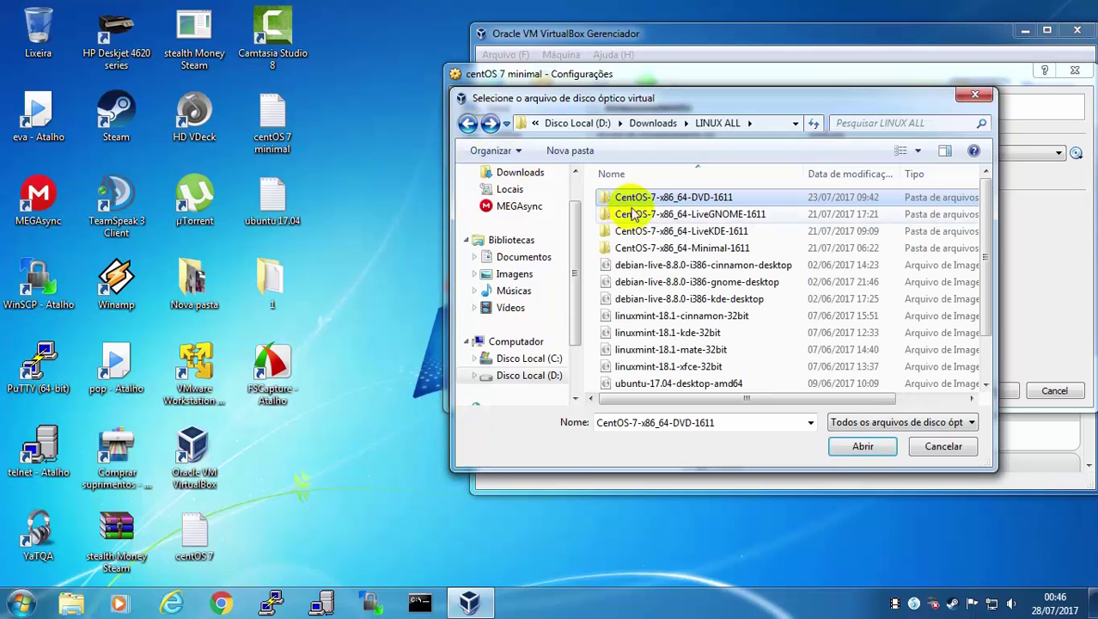
double_click(720, 249)
click(467, 125)
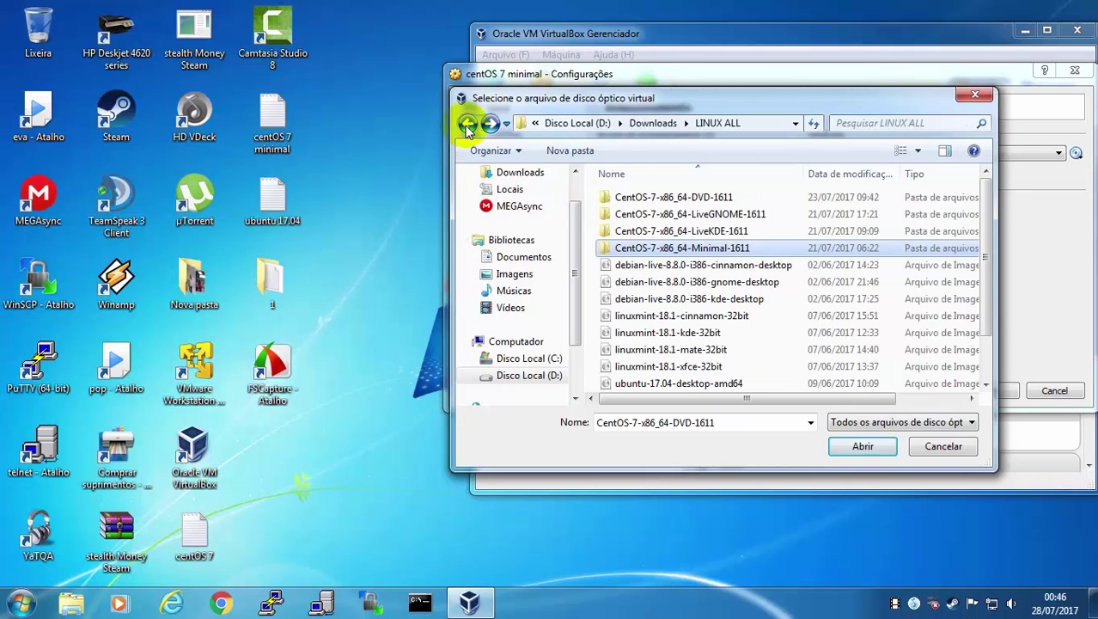
double_click(602, 200)
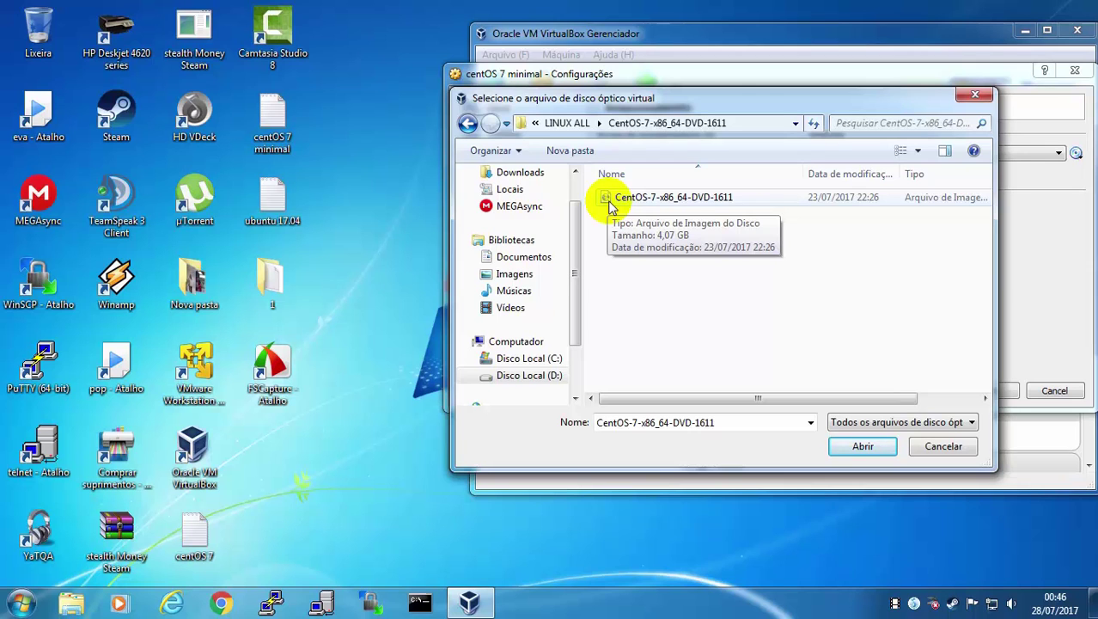
click(612, 206)
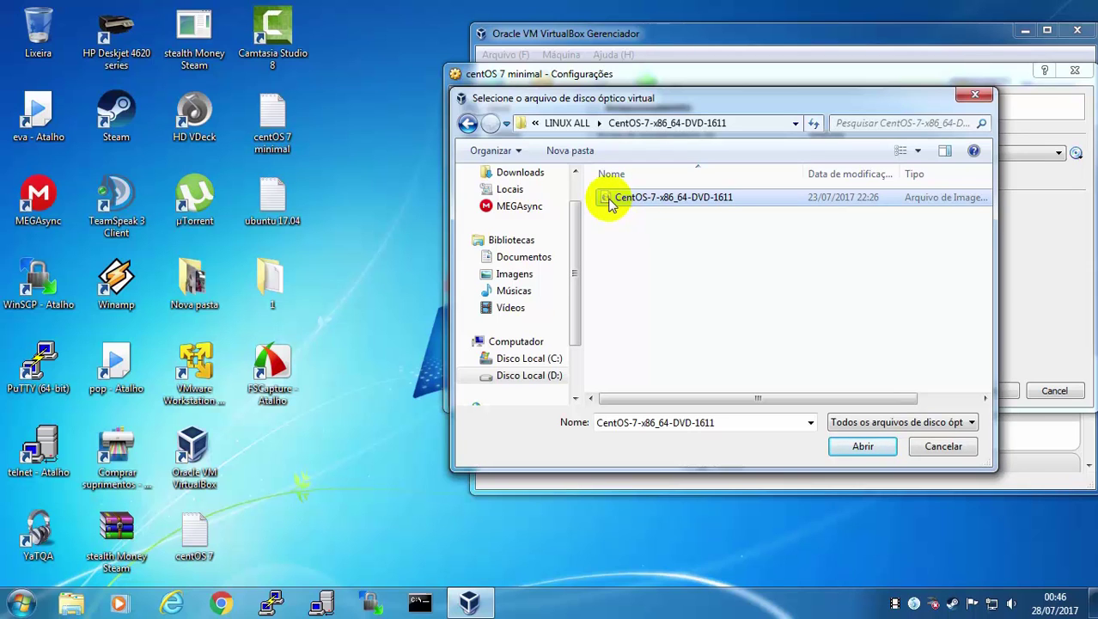
double_click(611, 203)
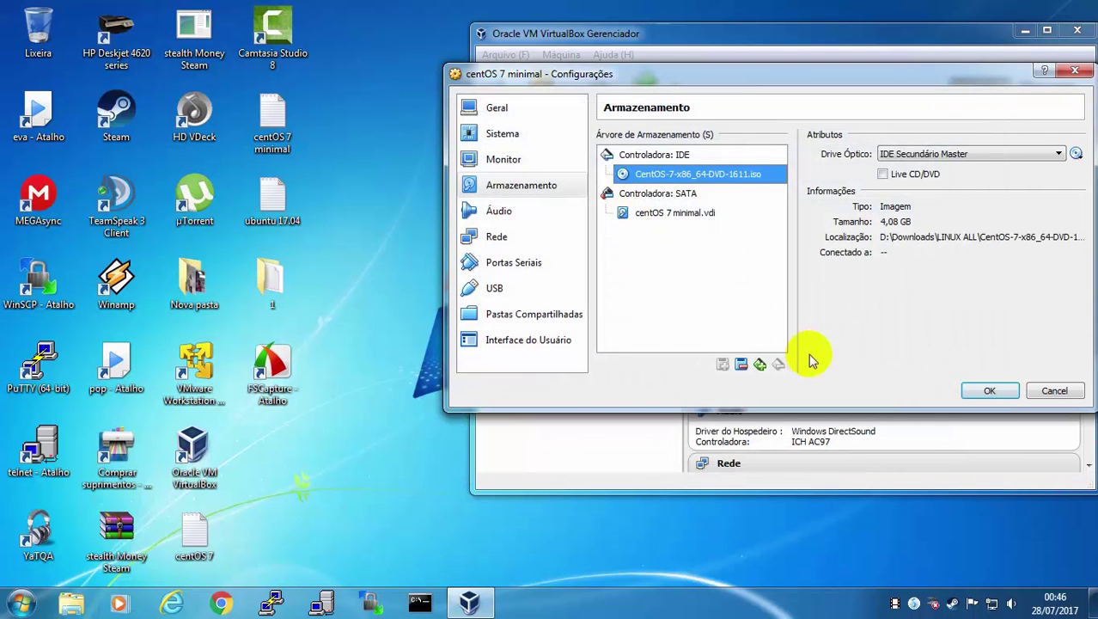
click(988, 391)
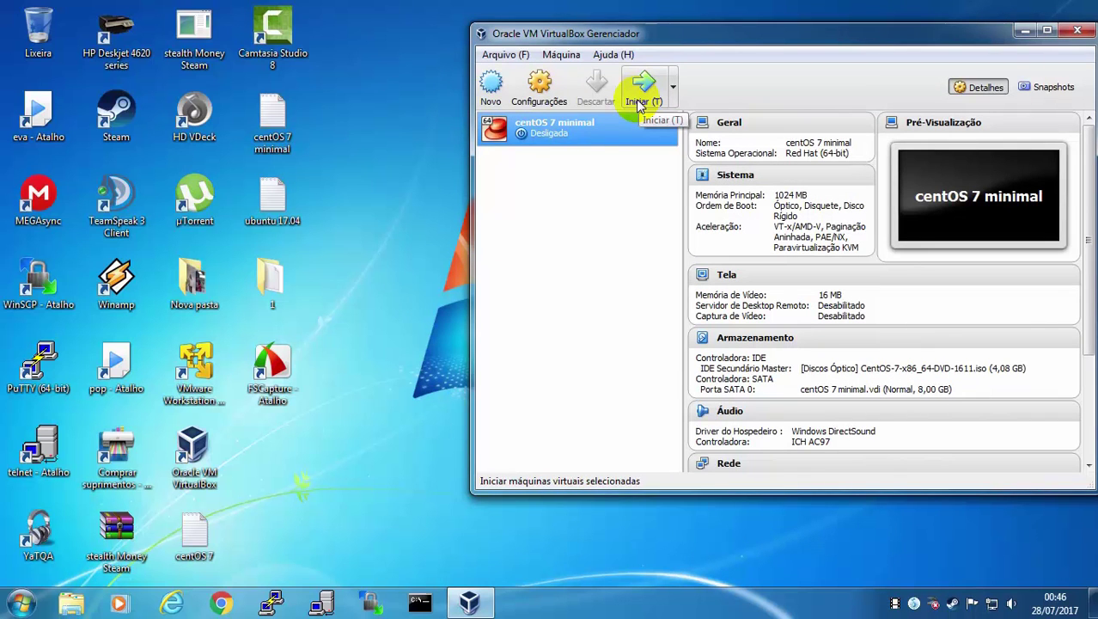
Start the centOS 7 minimal VM and switch it to full-screen mode
click(638, 104)
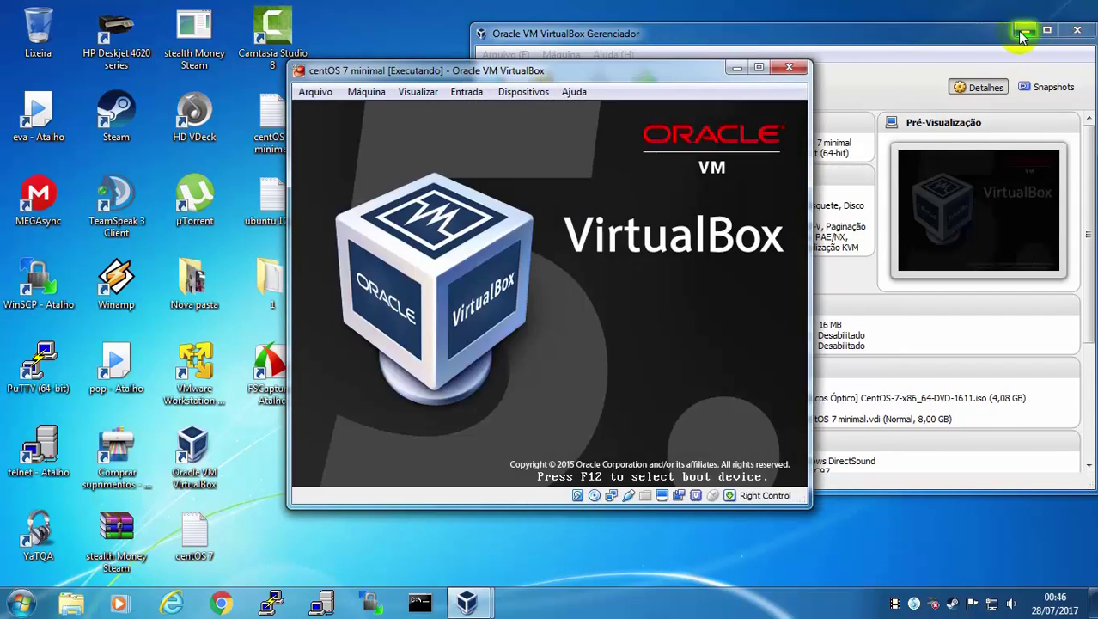
click(1023, 33)
click(366, 92)
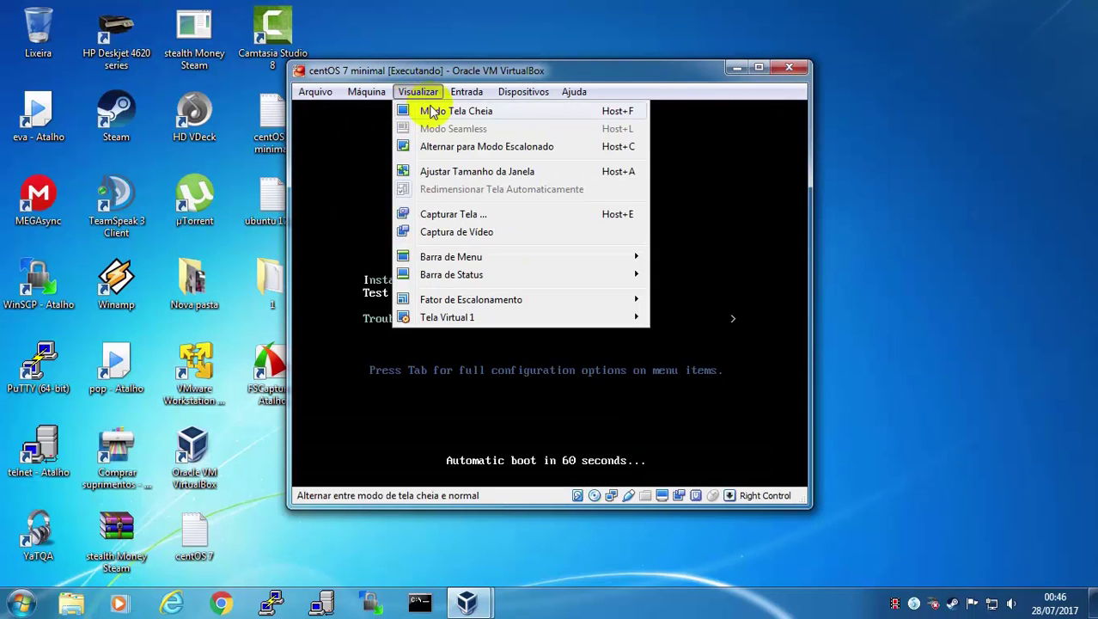
click(429, 108)
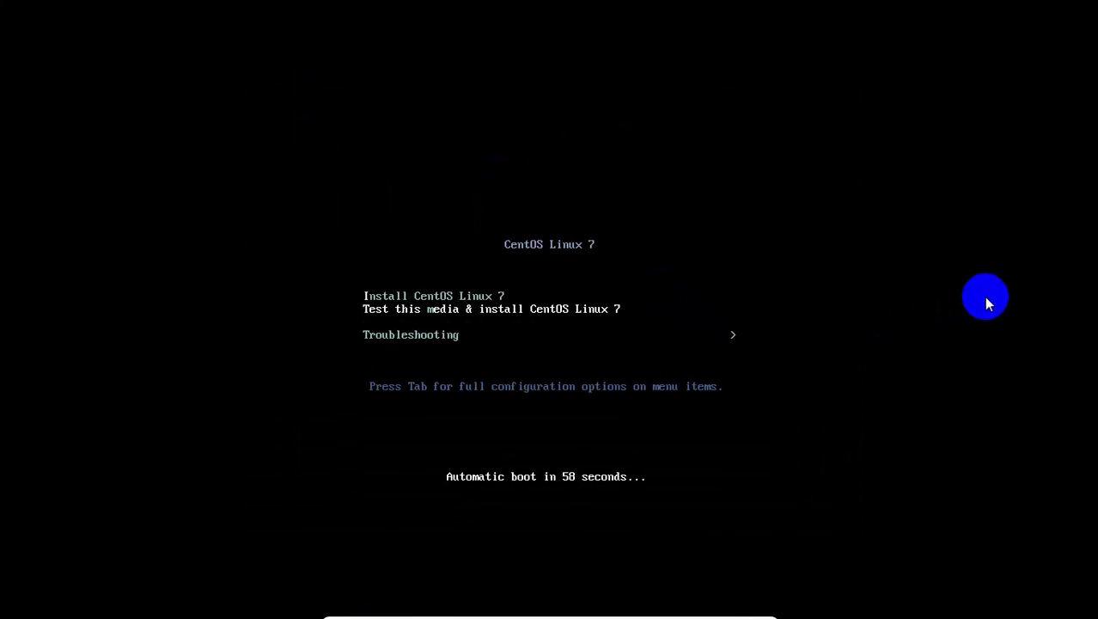
Select and boot the Install CentOS Linux 7 menu entry
key(Up)
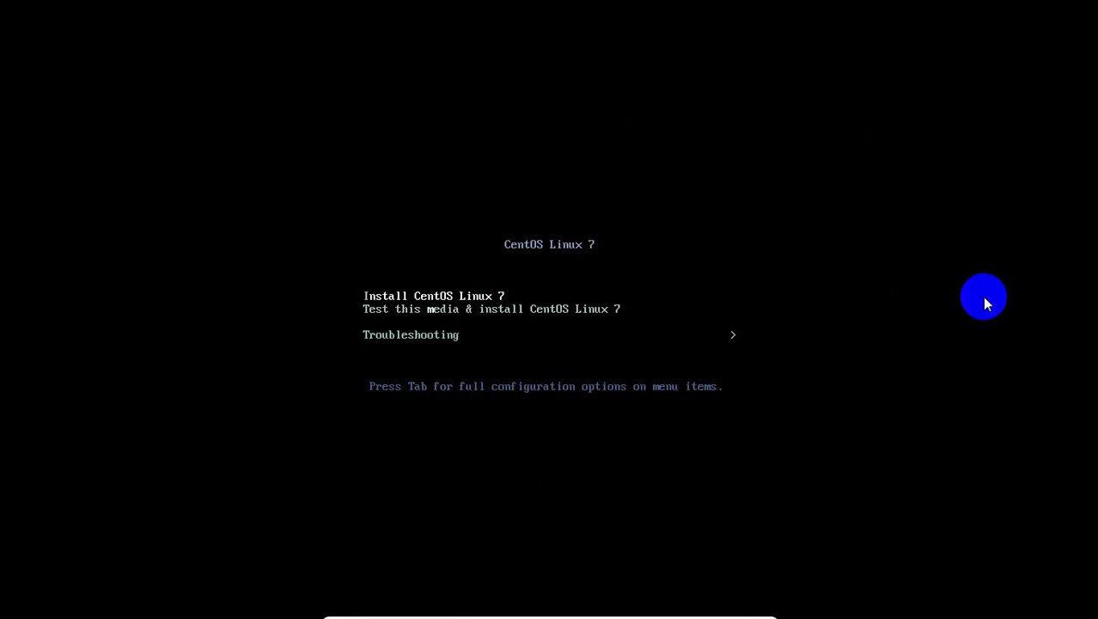
key(Down)
key(Up)
key(Return)
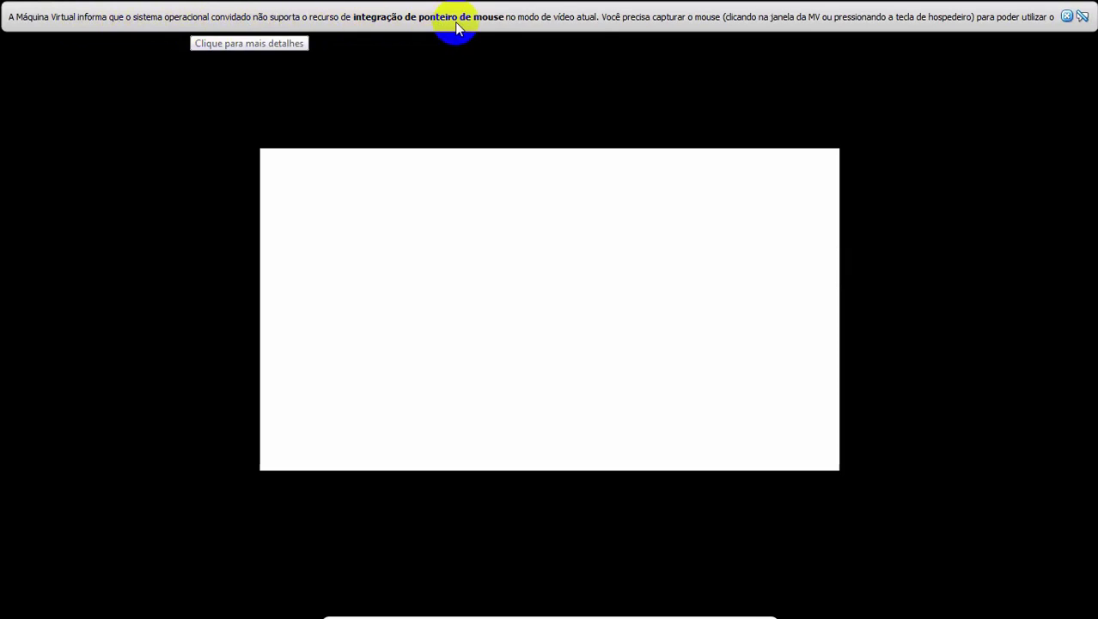
Dismiss the mouse integration notice while the installer boots to its language screen
click(1068, 18)
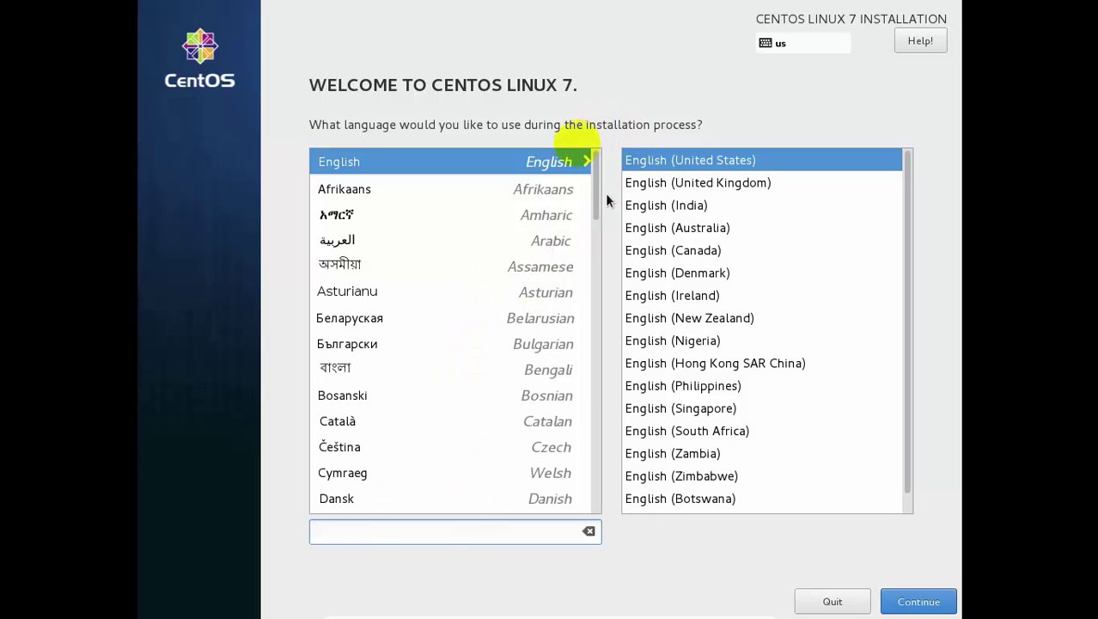
Pick Português (Brasil) from the language list and continue to the Portuguese welcome screen
scroll(599, 216, down, 1)
drag(599, 232, 612, 429)
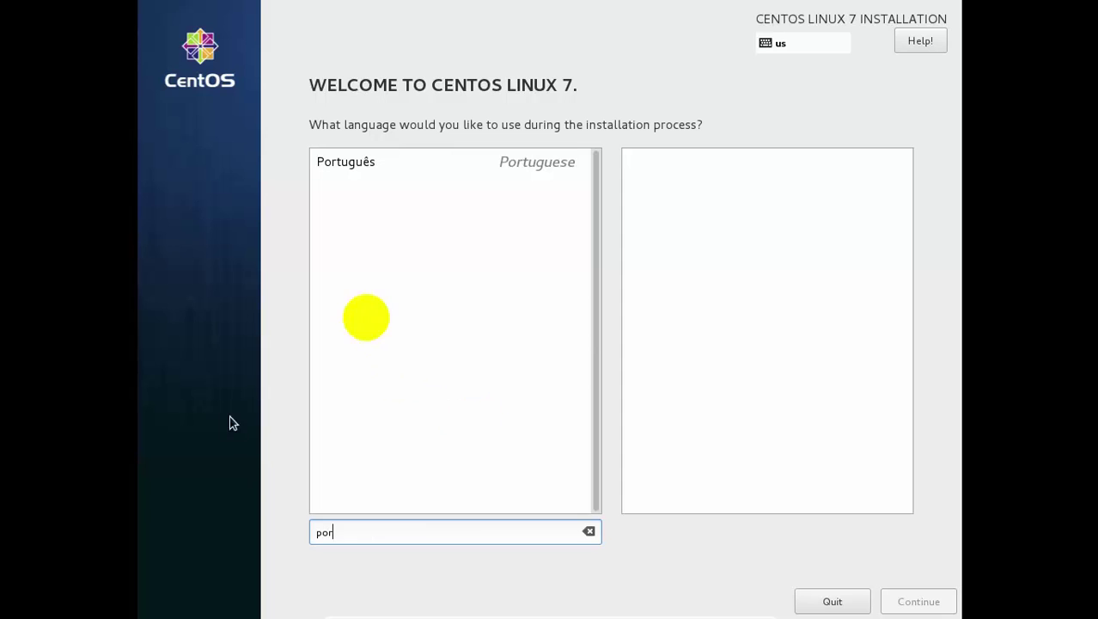
click(371, 171)
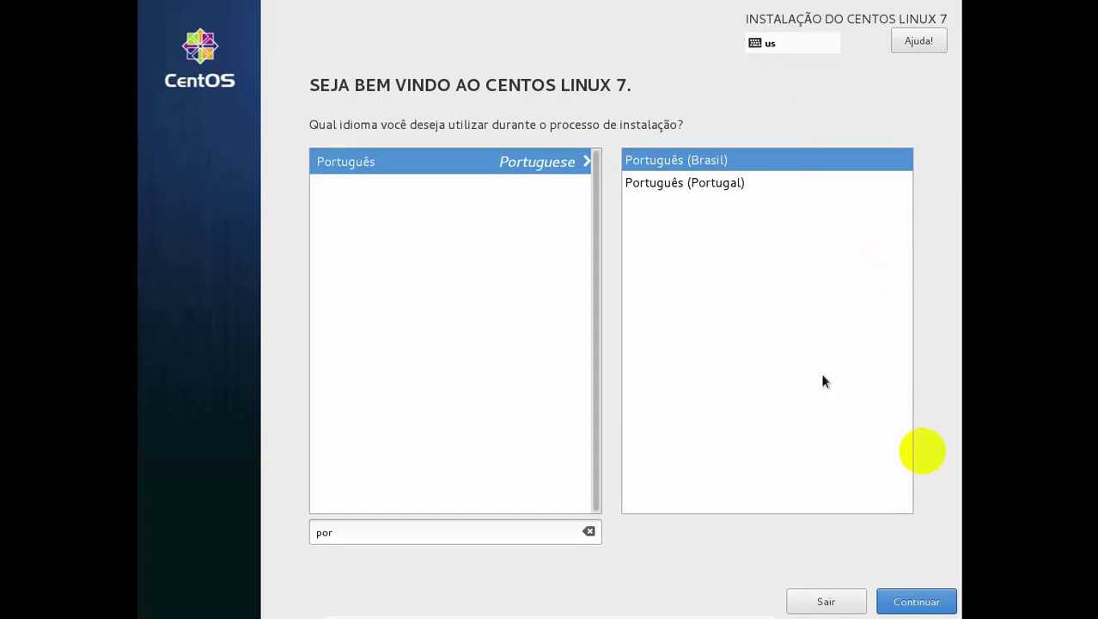
click(919, 605)
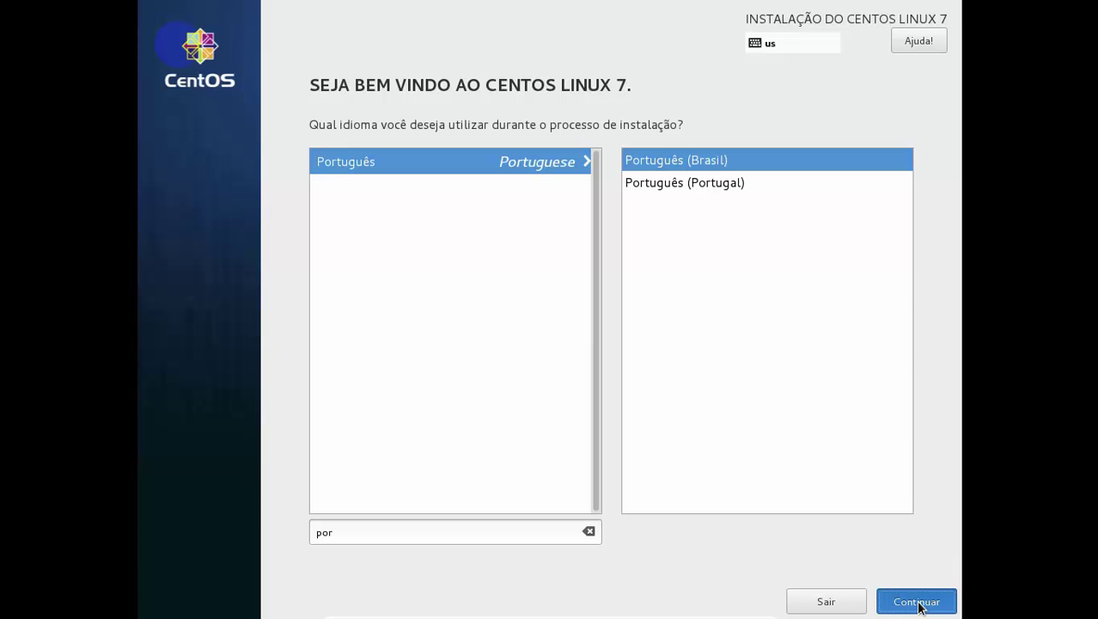
Confirm Instalações Mínimas in Seleção de Software and return to the installation summary
click(917, 602)
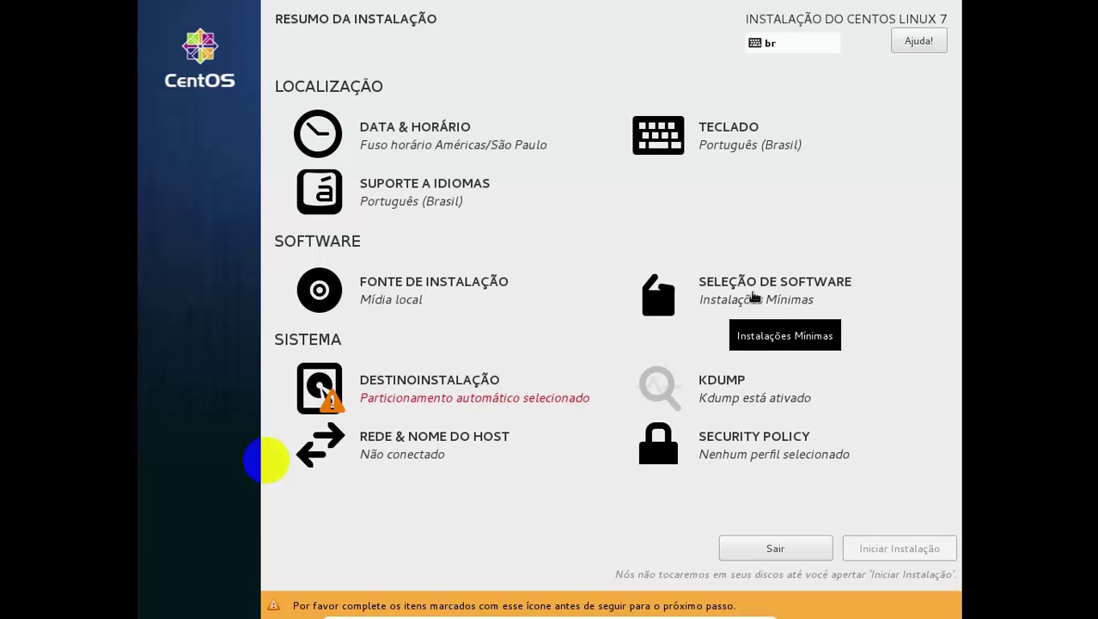
click(755, 296)
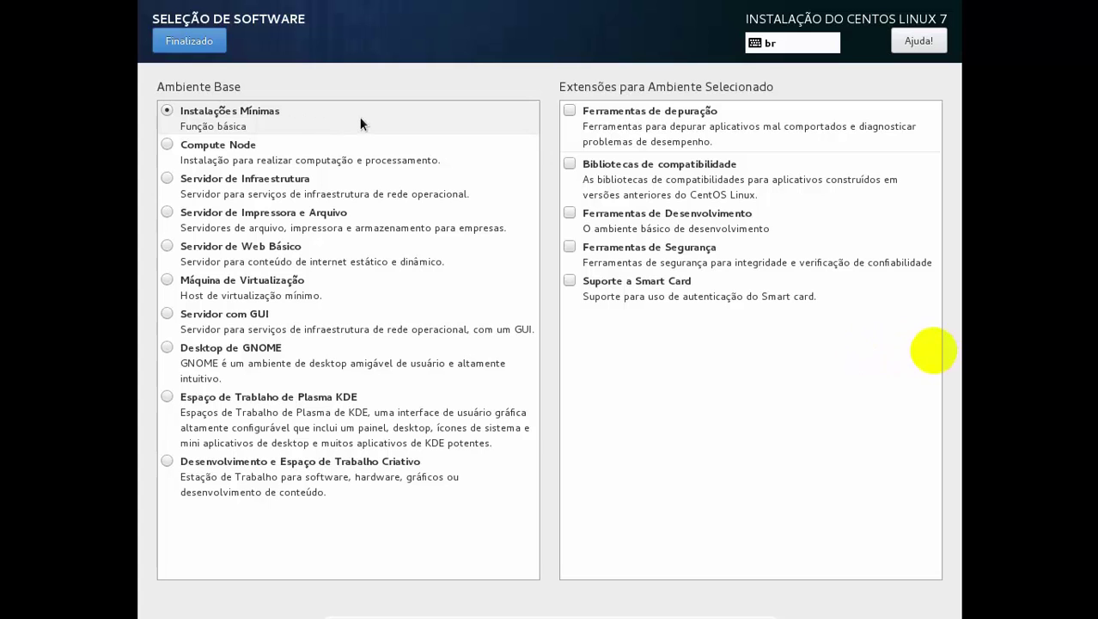
click(189, 40)
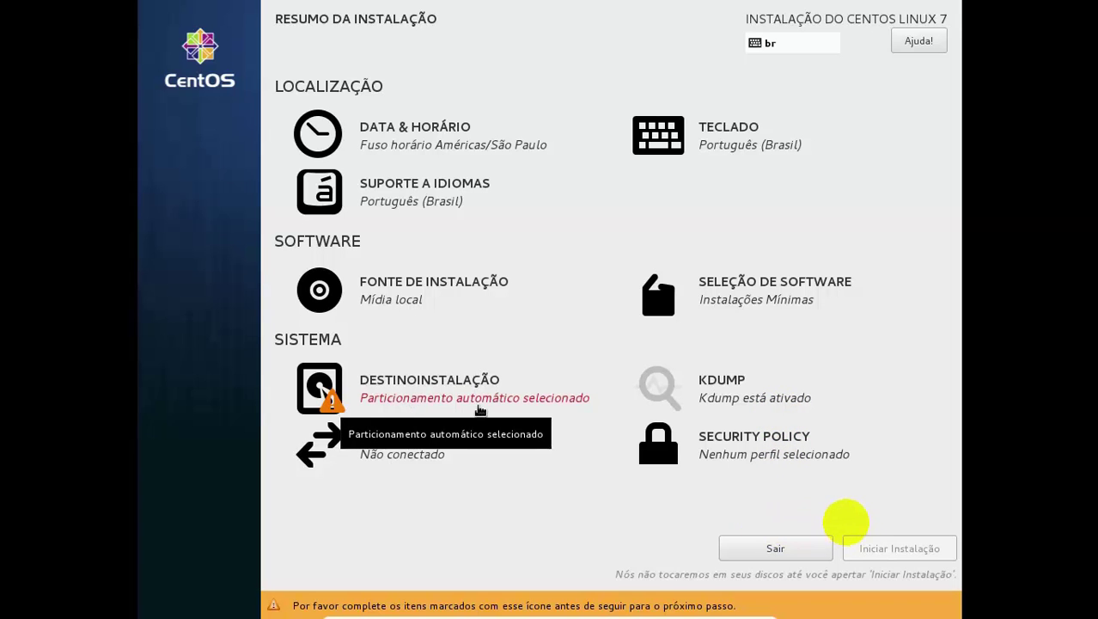
Set the 8192 MiB disk to 'Eu irei configurar o particionamento' and proceed to partitioning
click(452, 405)
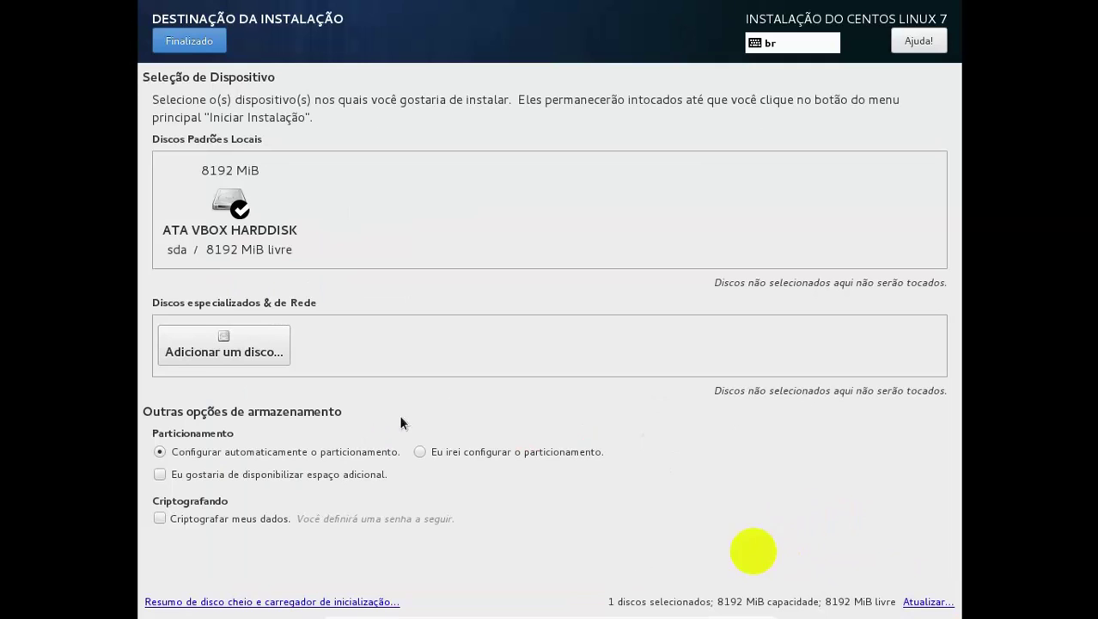
click(459, 454)
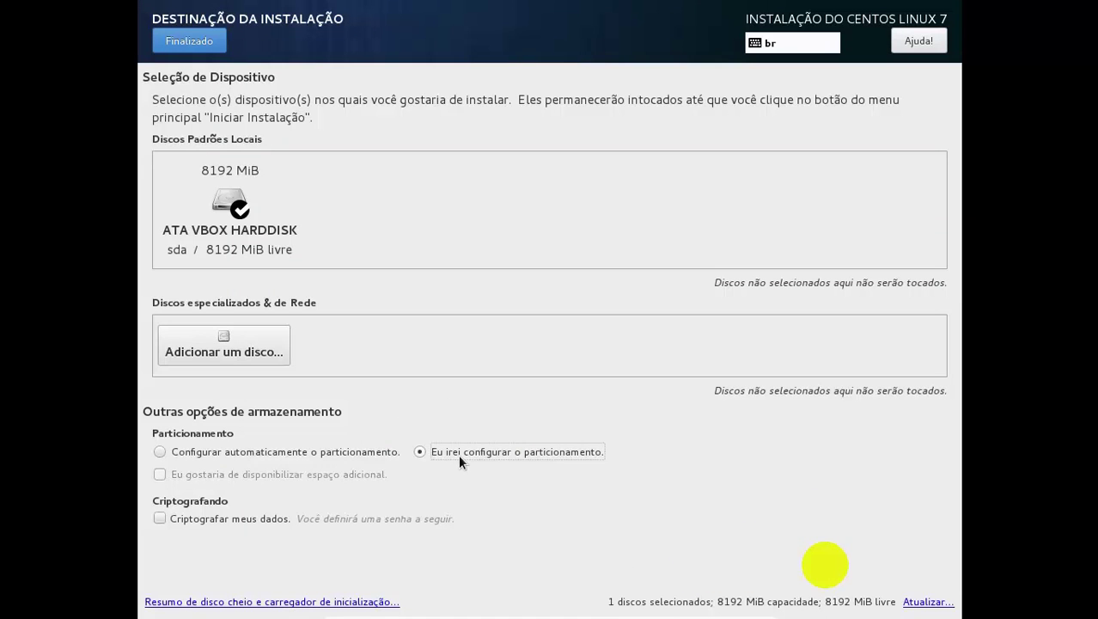
click(365, 452)
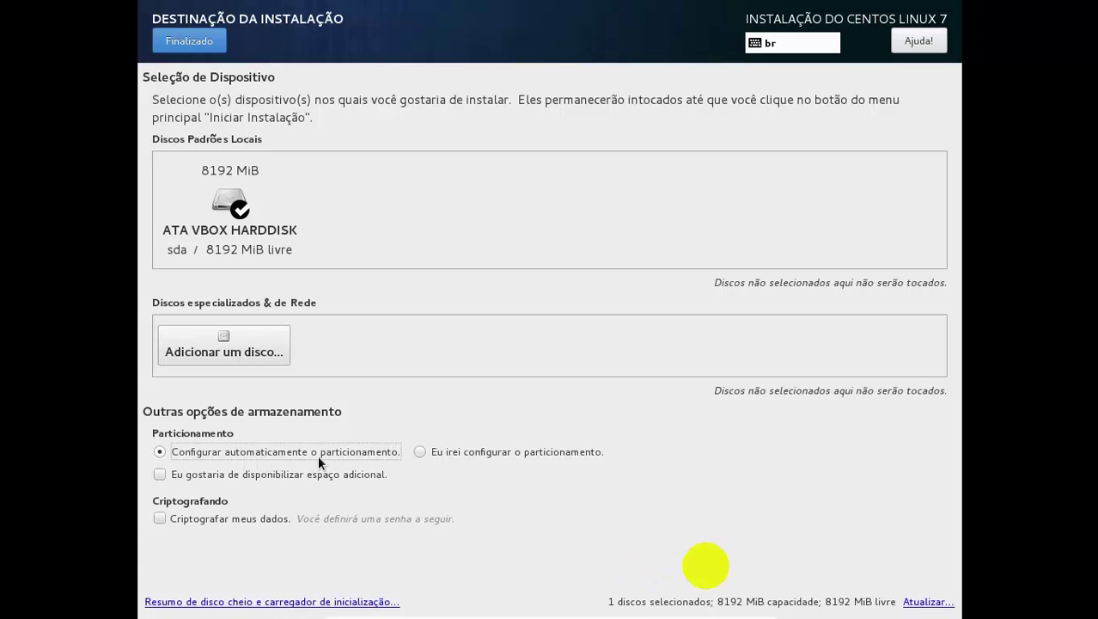
click(453, 453)
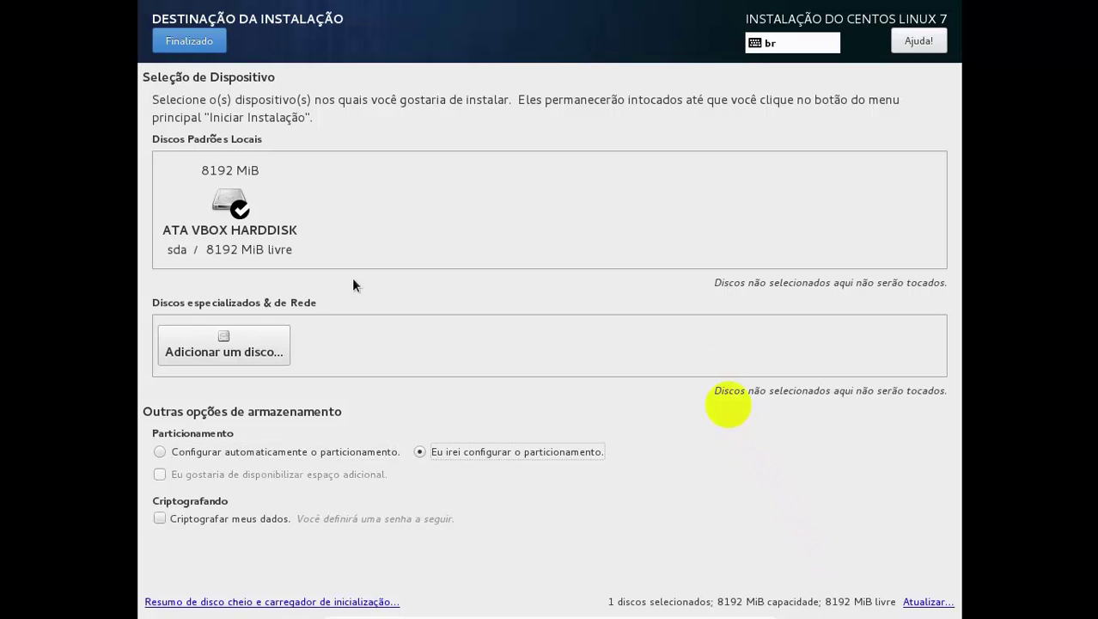
click(202, 49)
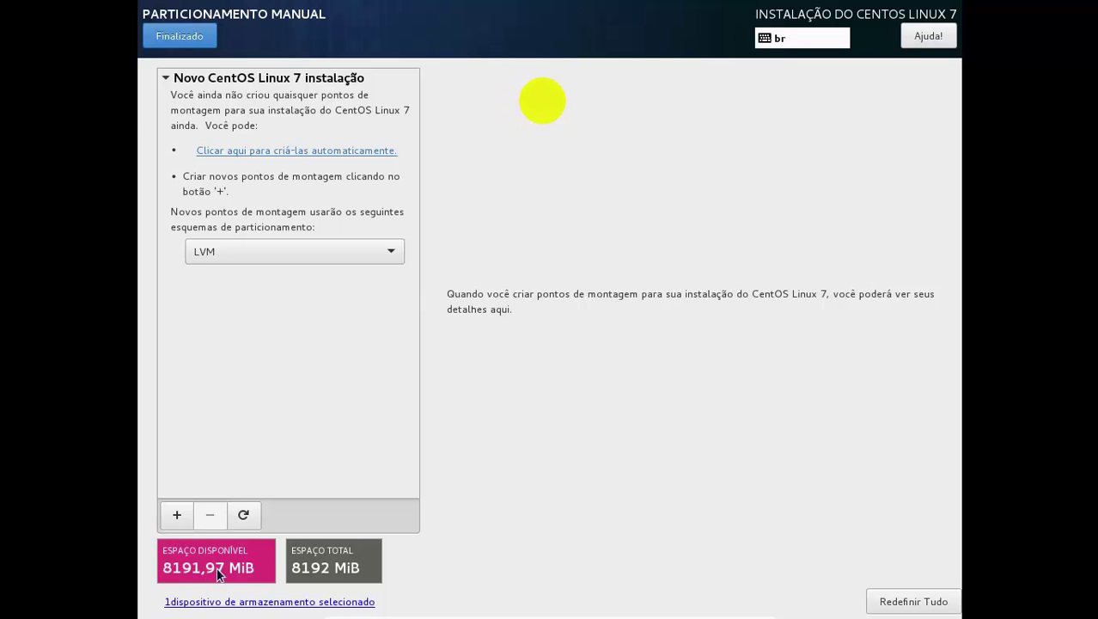
Add a swap mount point of 2000 MiB, then begin adding another mount point
click(178, 514)
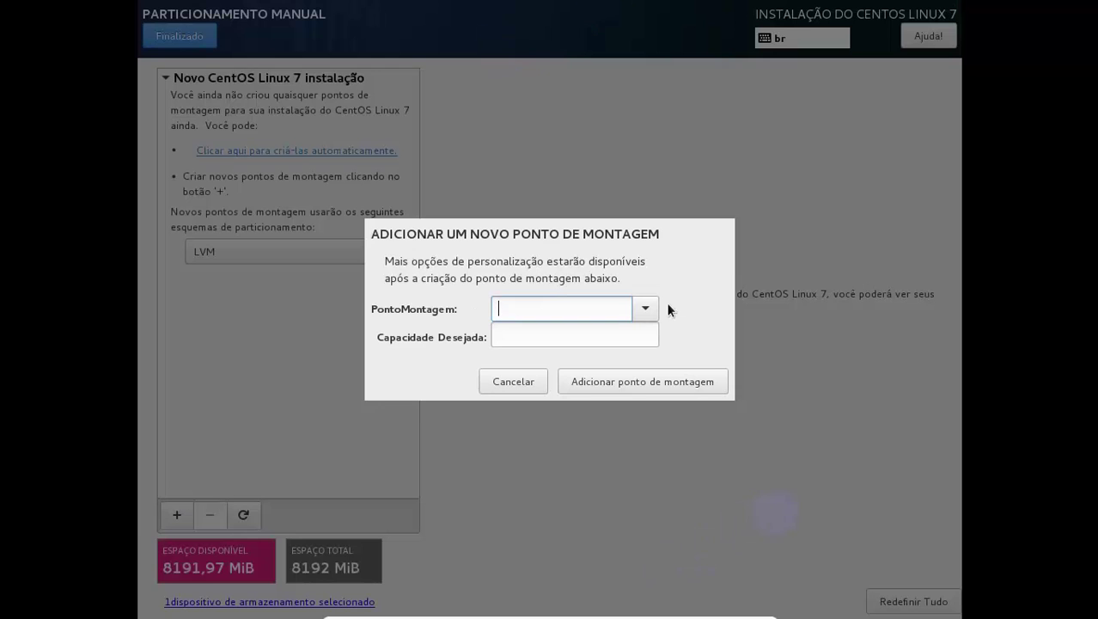
click(647, 308)
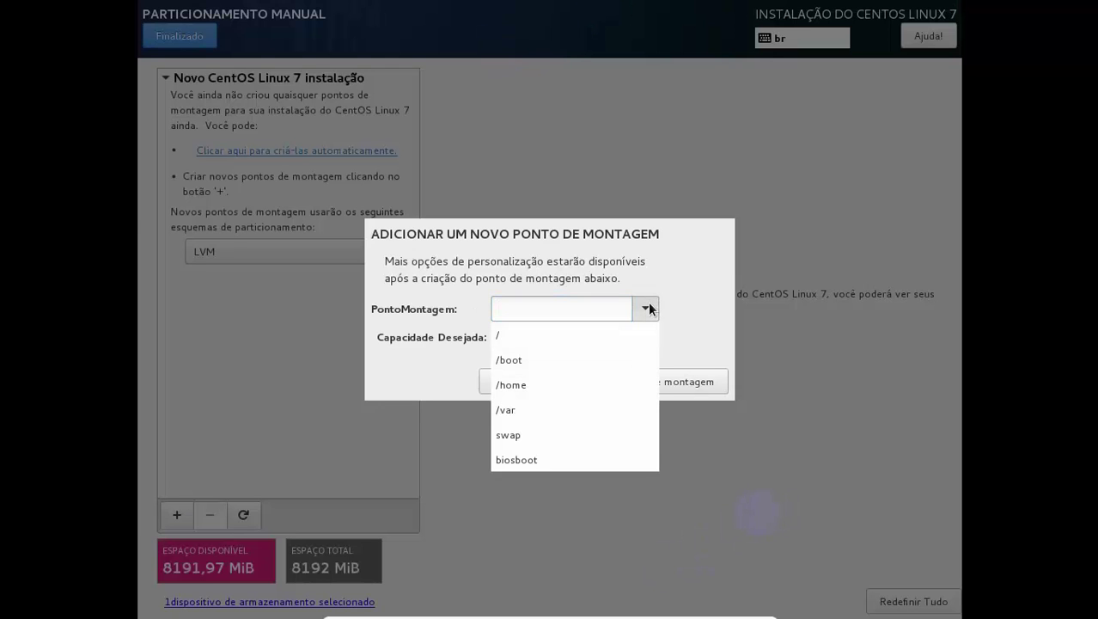
click(614, 334)
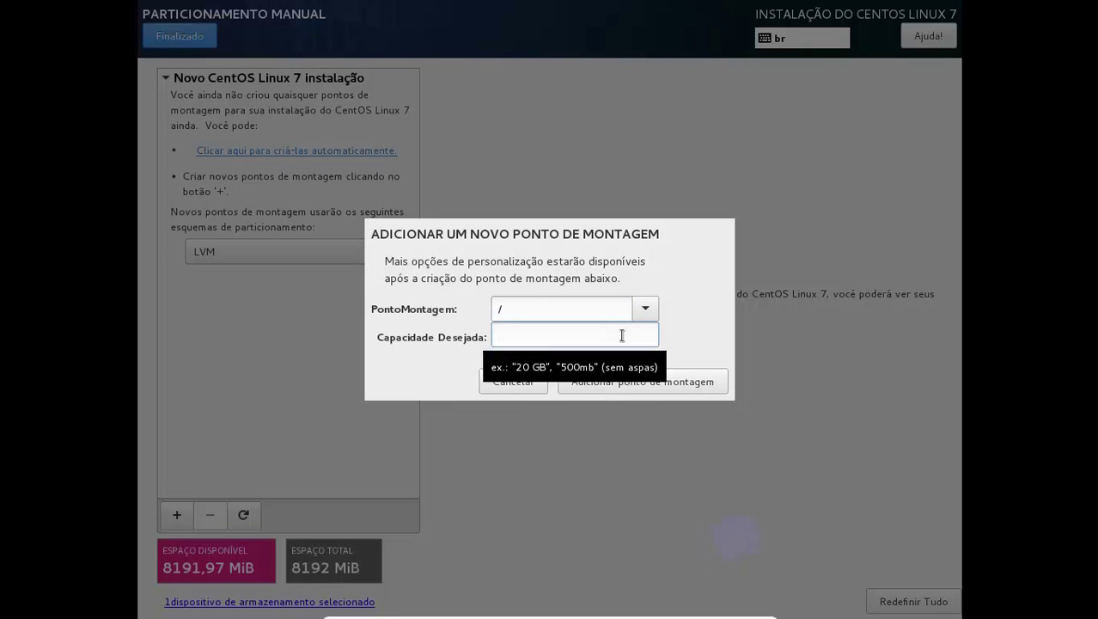
click(645, 309)
click(577, 434)
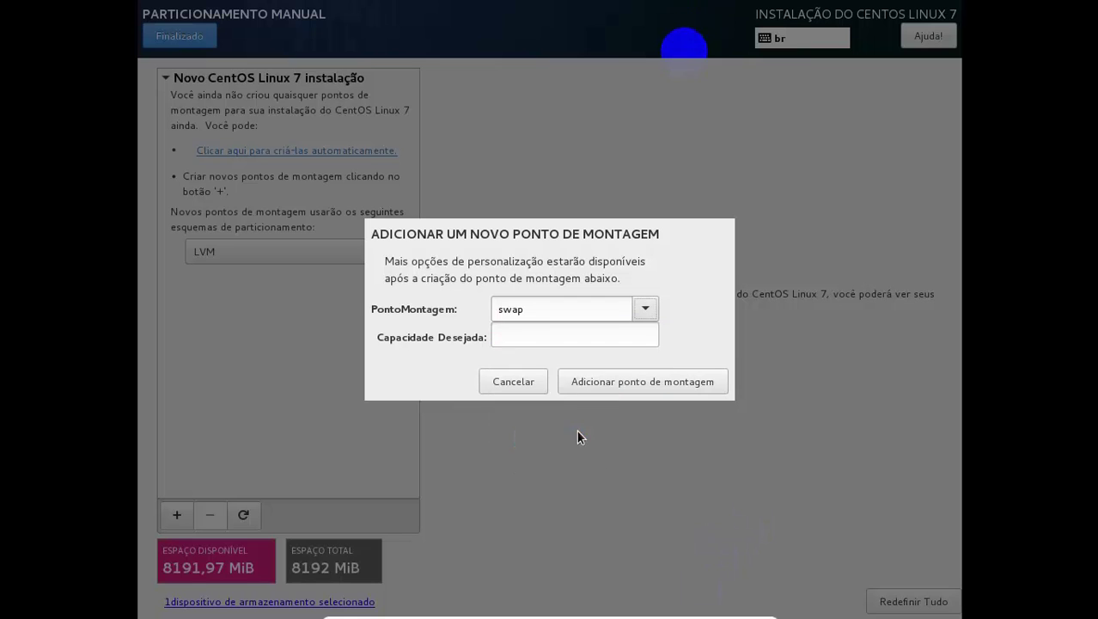
click(549, 335)
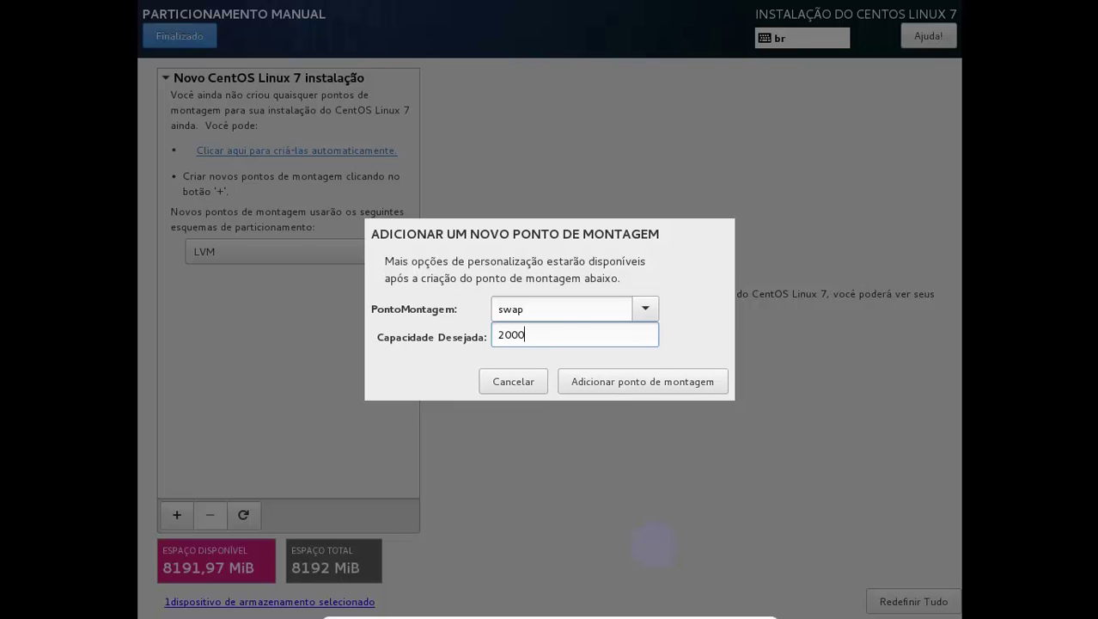
click(631, 386)
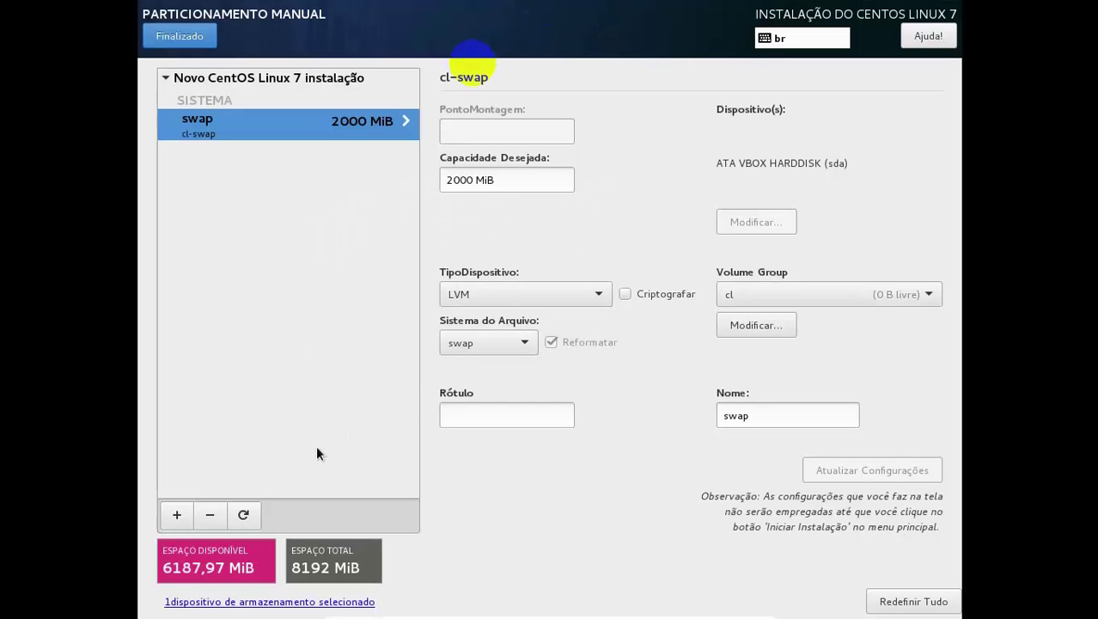
click(175, 518)
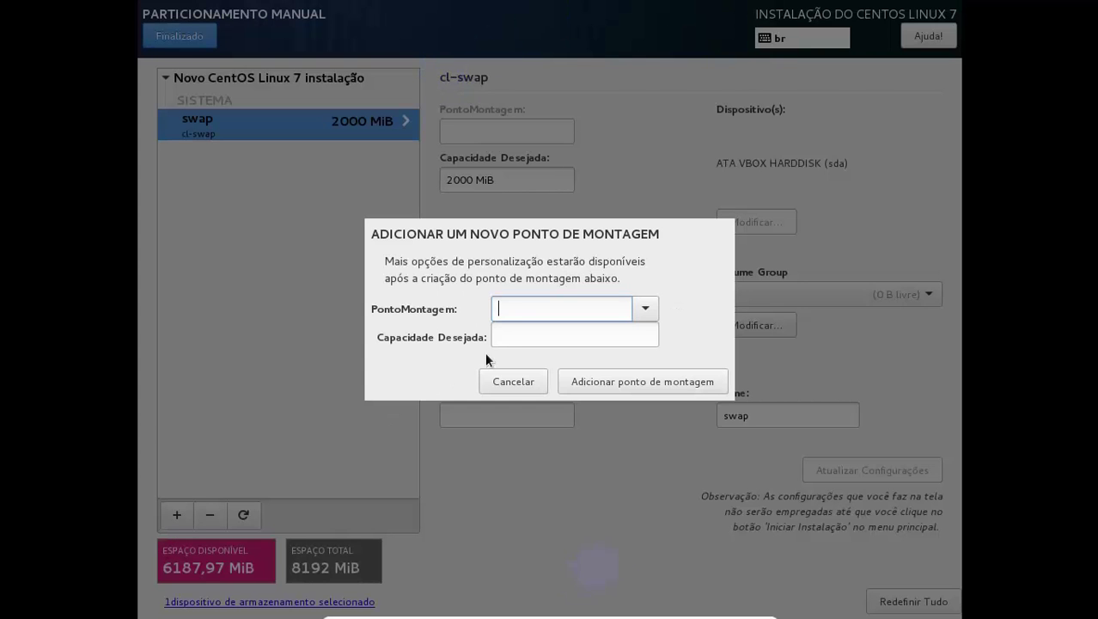
Add a '/' mount point with a desired capacity of 6187,97 MiB
click(647, 311)
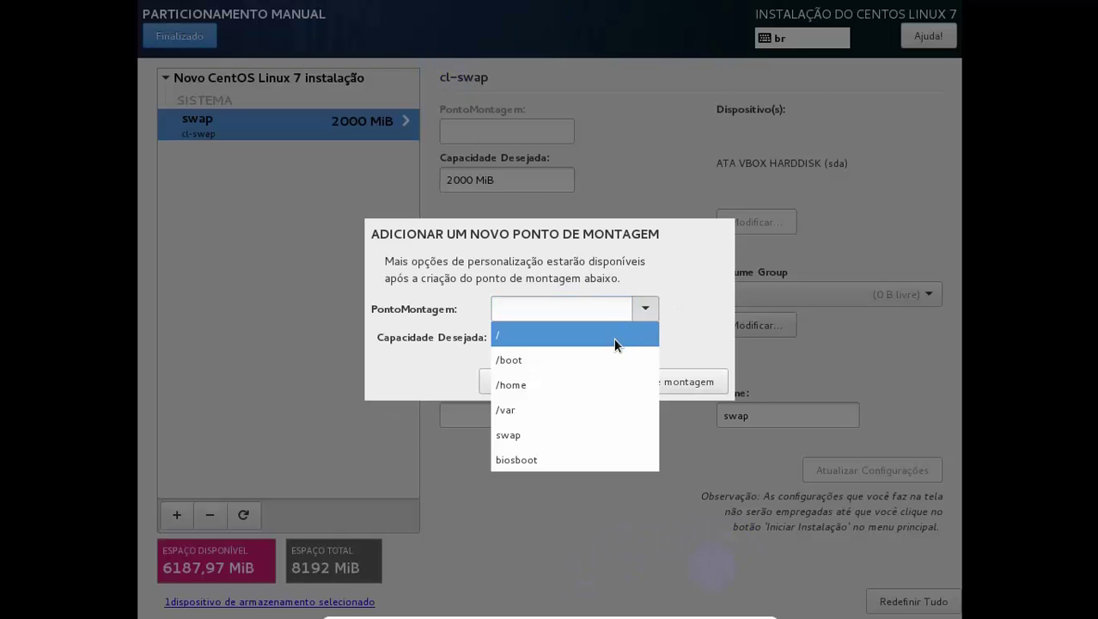
click(614, 337)
click(589, 338)
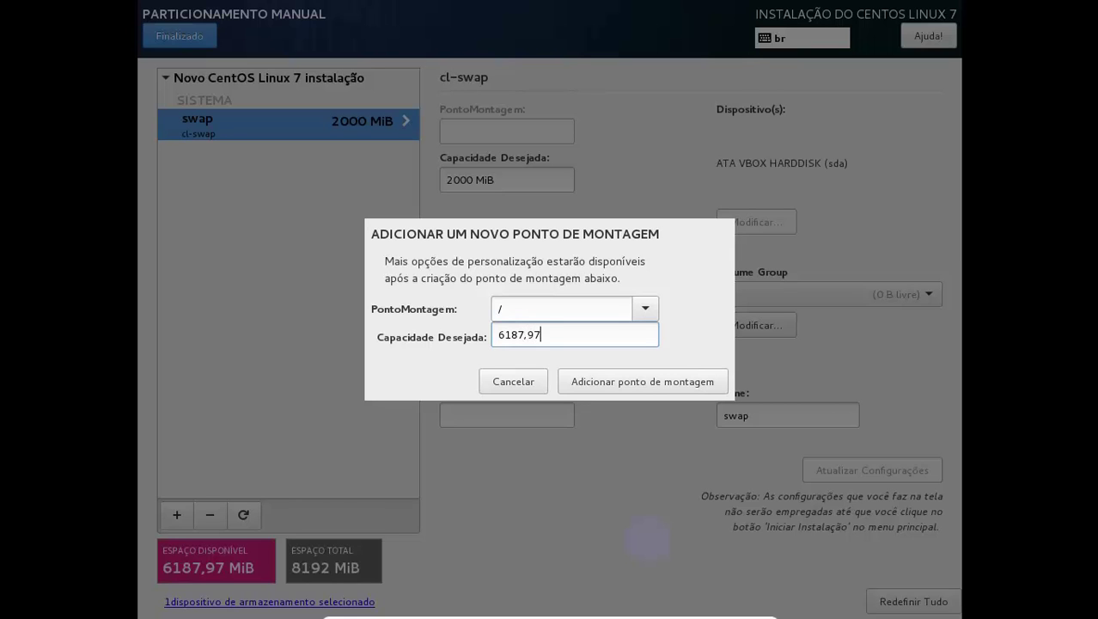
click(614, 379)
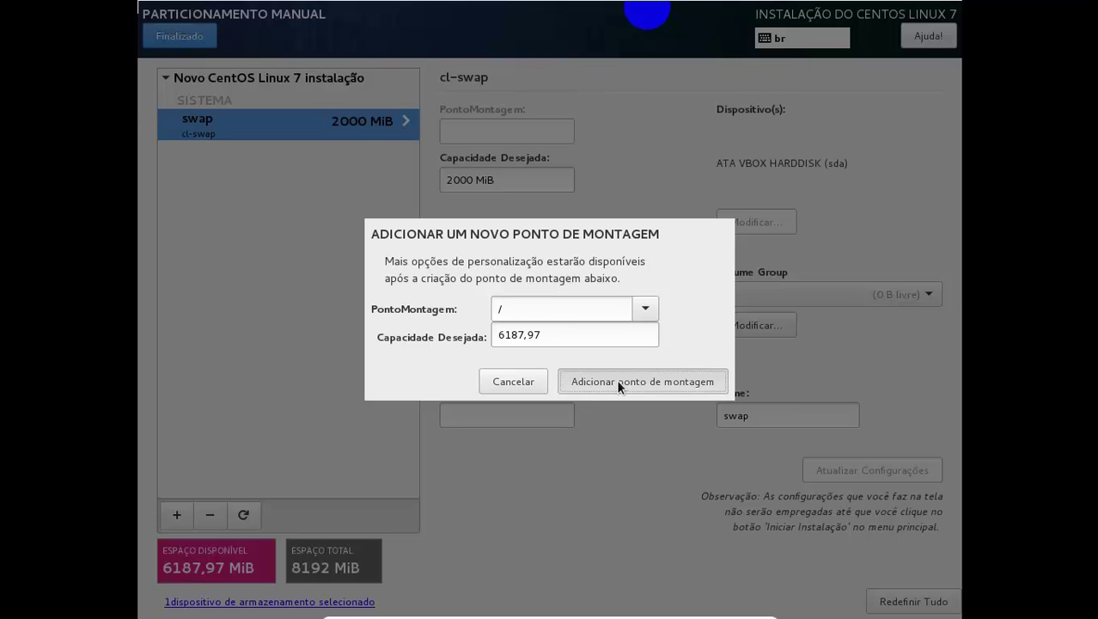
click(618, 384)
Change the root mount point to Partição Padrão with an ext4 file system
click(532, 295)
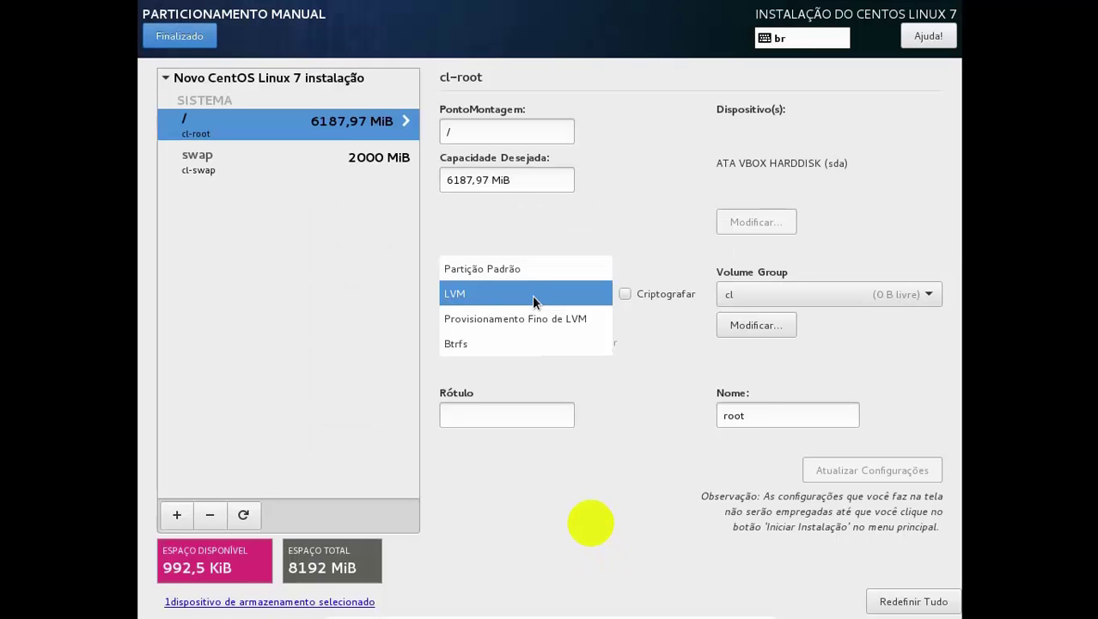
click(530, 273)
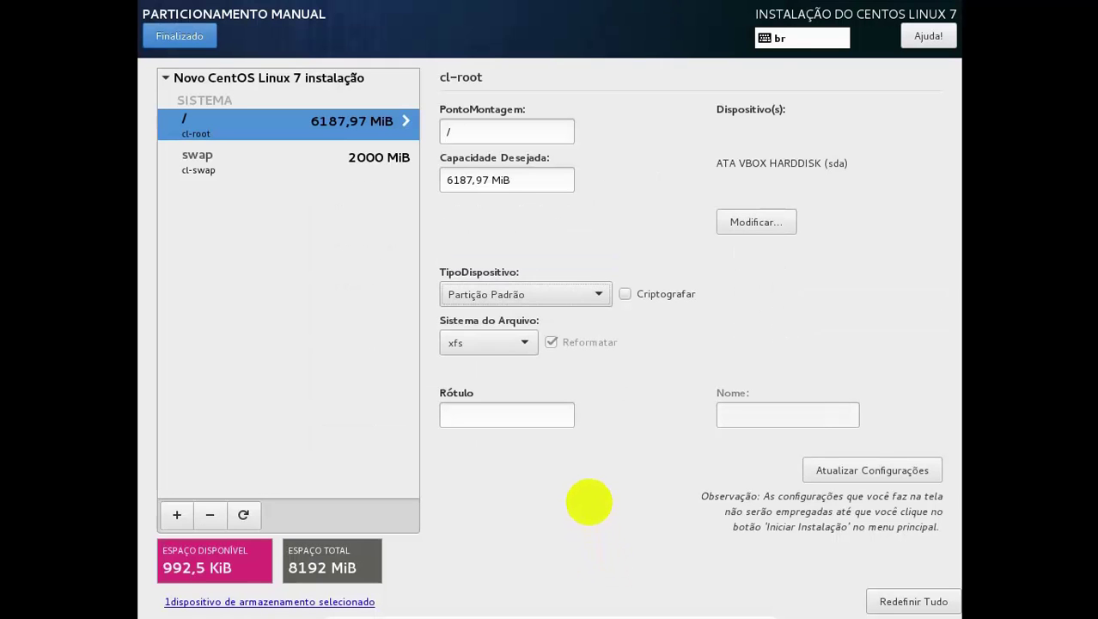
click(510, 341)
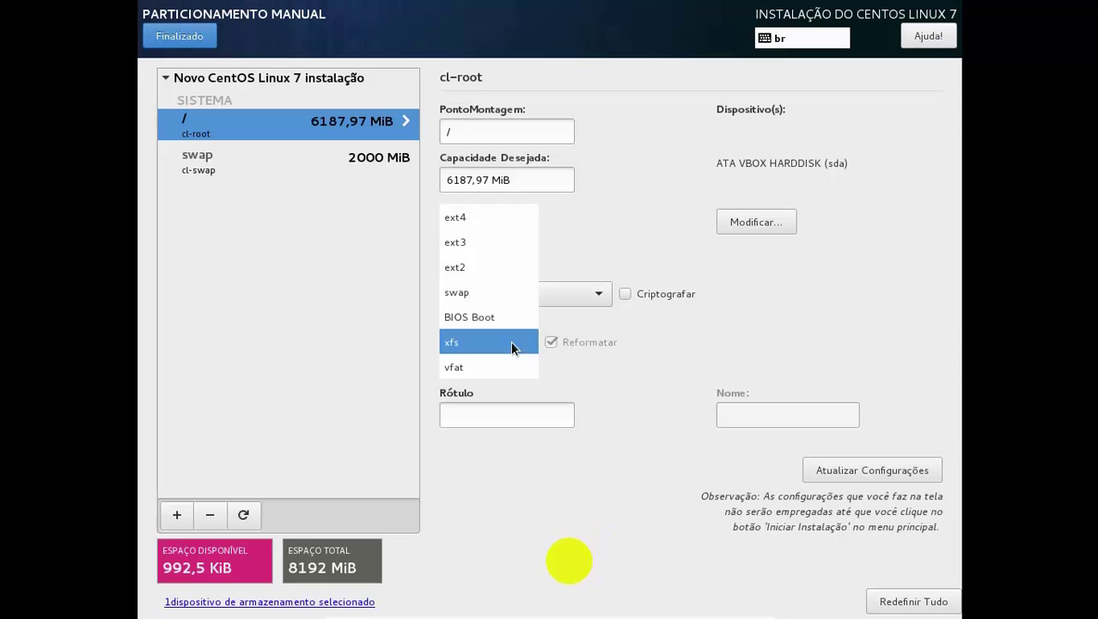
click(496, 217)
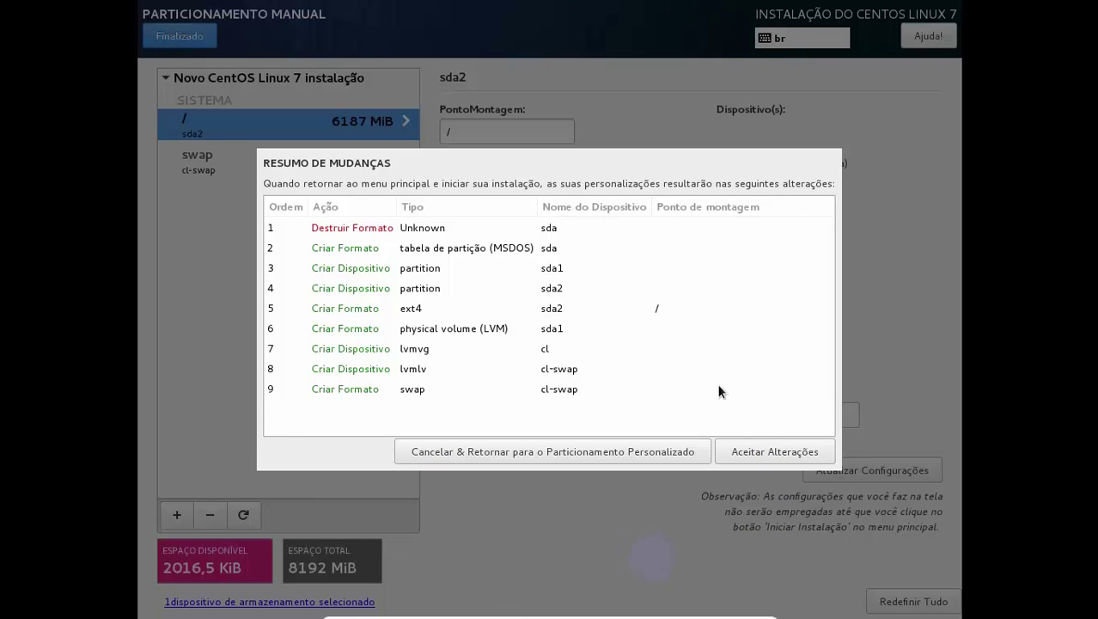
Accept the summarized partitioning changes and keep the local media installation source
click(771, 456)
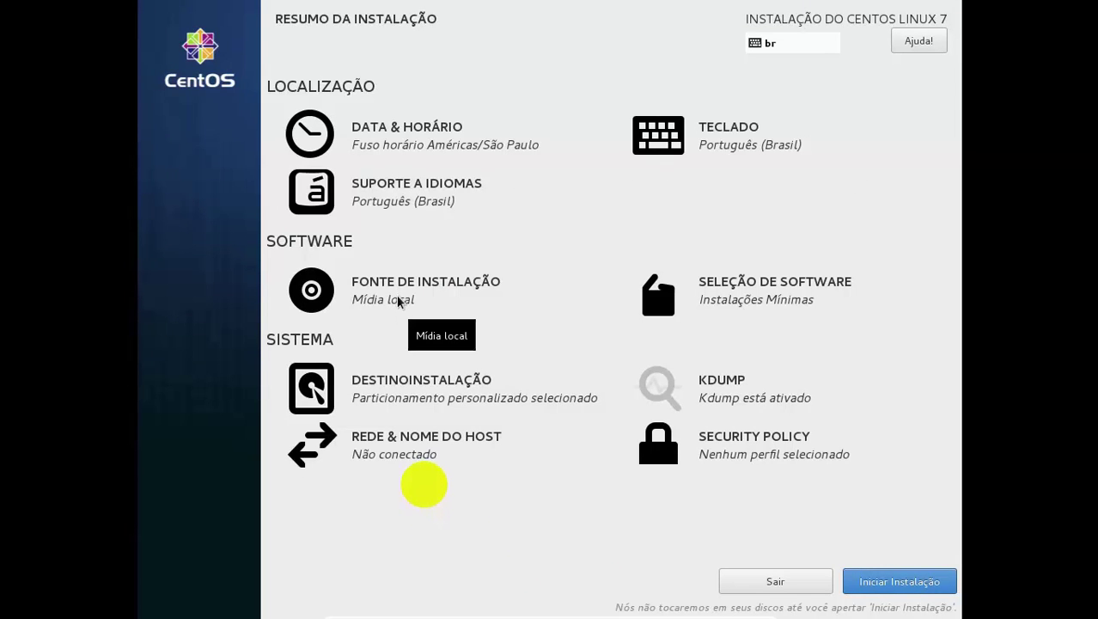
click(398, 301)
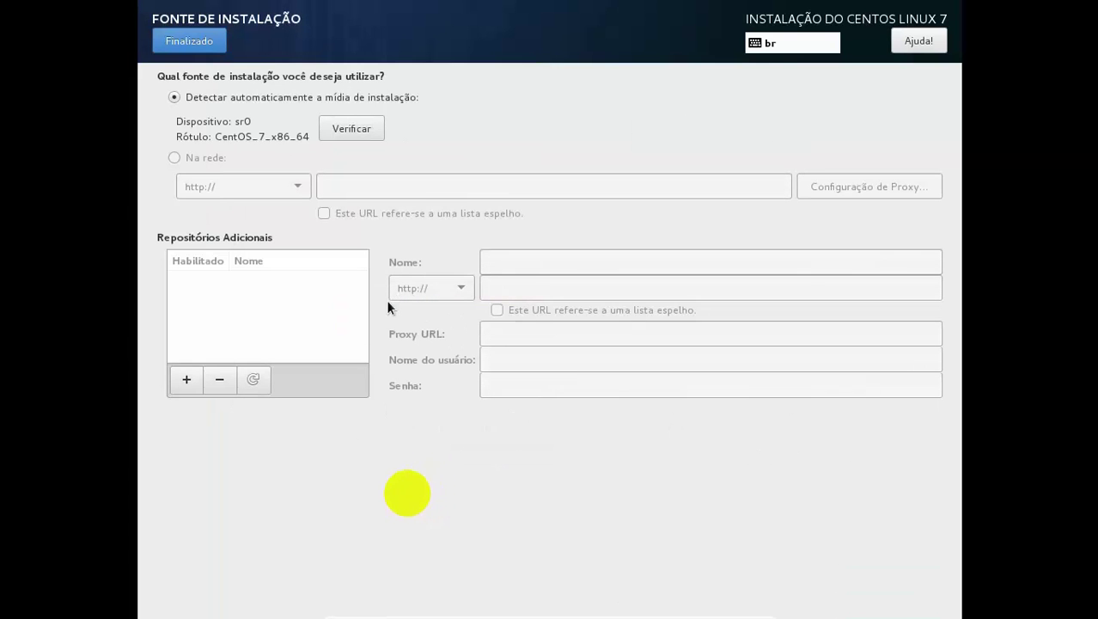
click(191, 43)
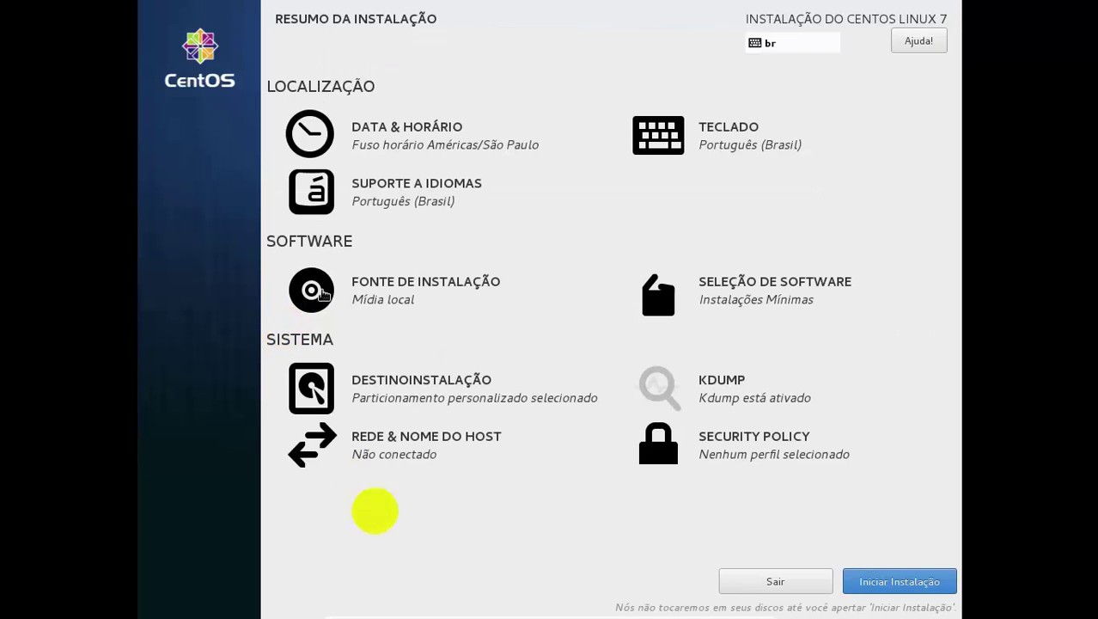
Switch the installation destination to 'Configurar automaticamente o particionamento'
click(391, 406)
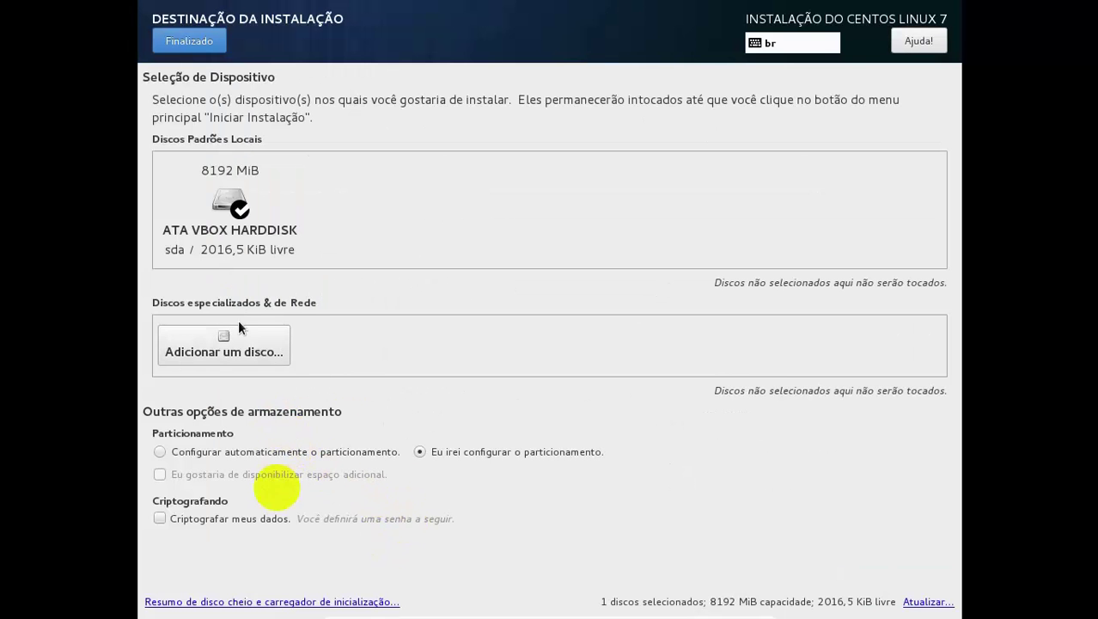
click(240, 452)
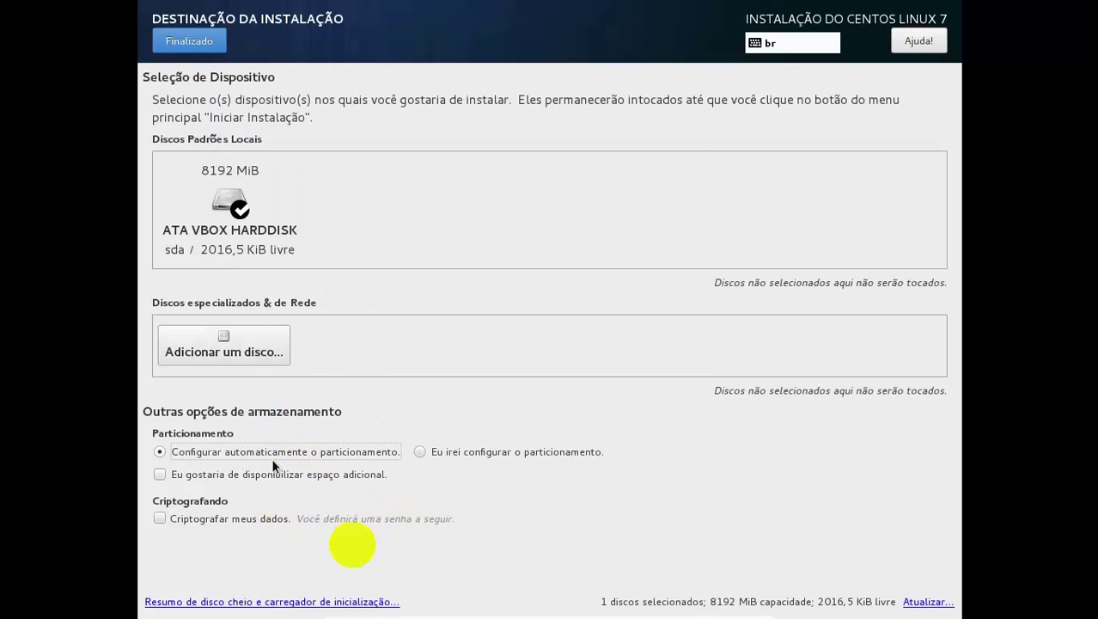
click(191, 43)
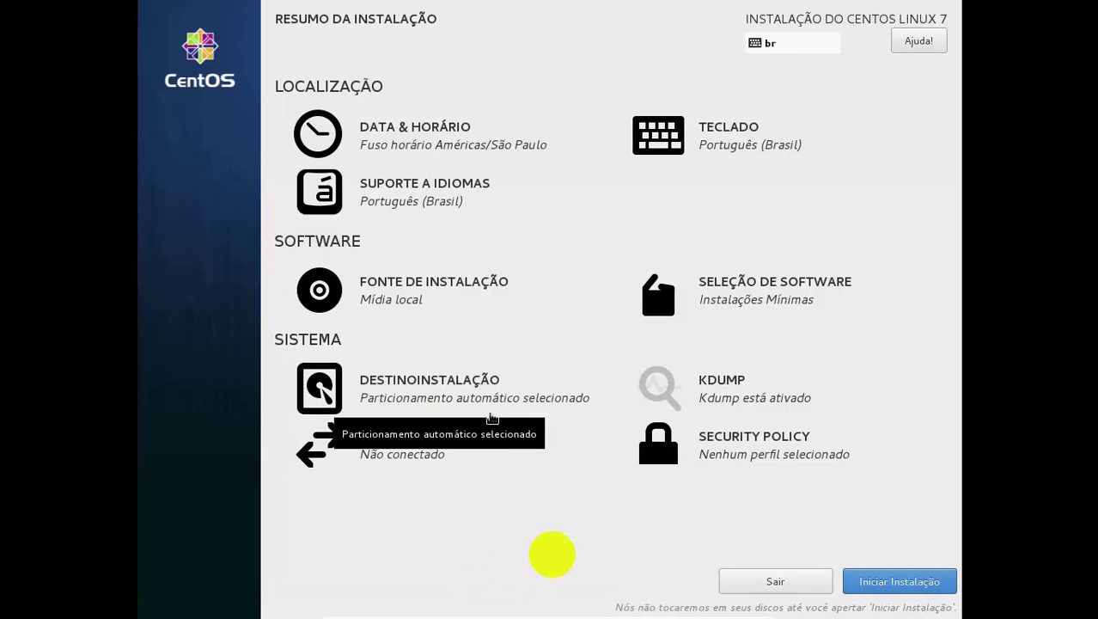
Switch the enp0s17 Ethernet connection ON in REDE & NOME DO HOST
click(453, 439)
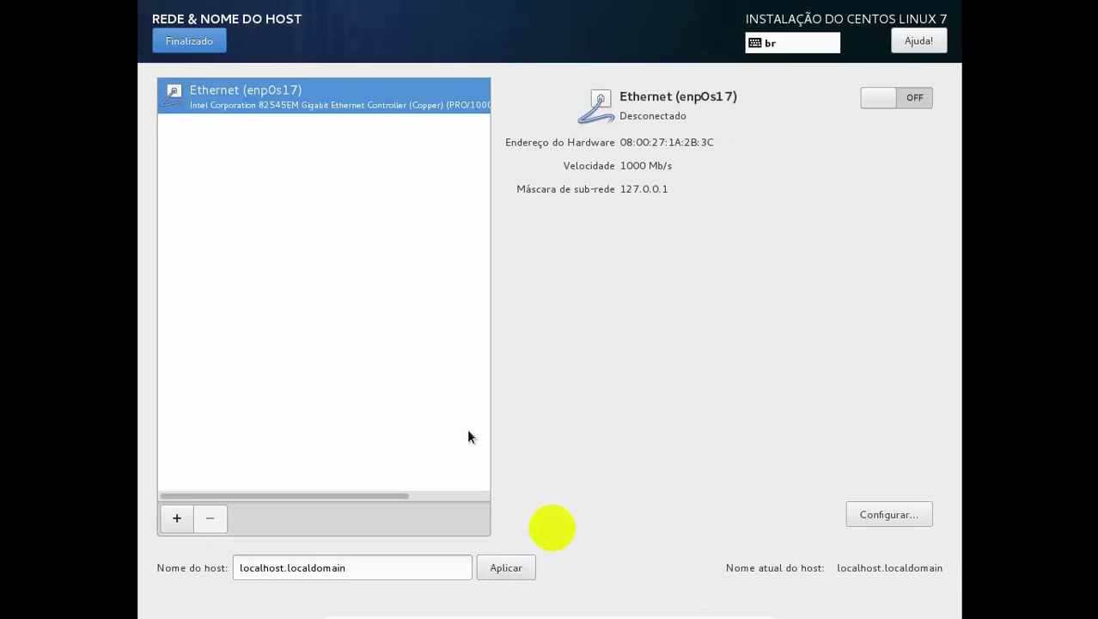
click(912, 99)
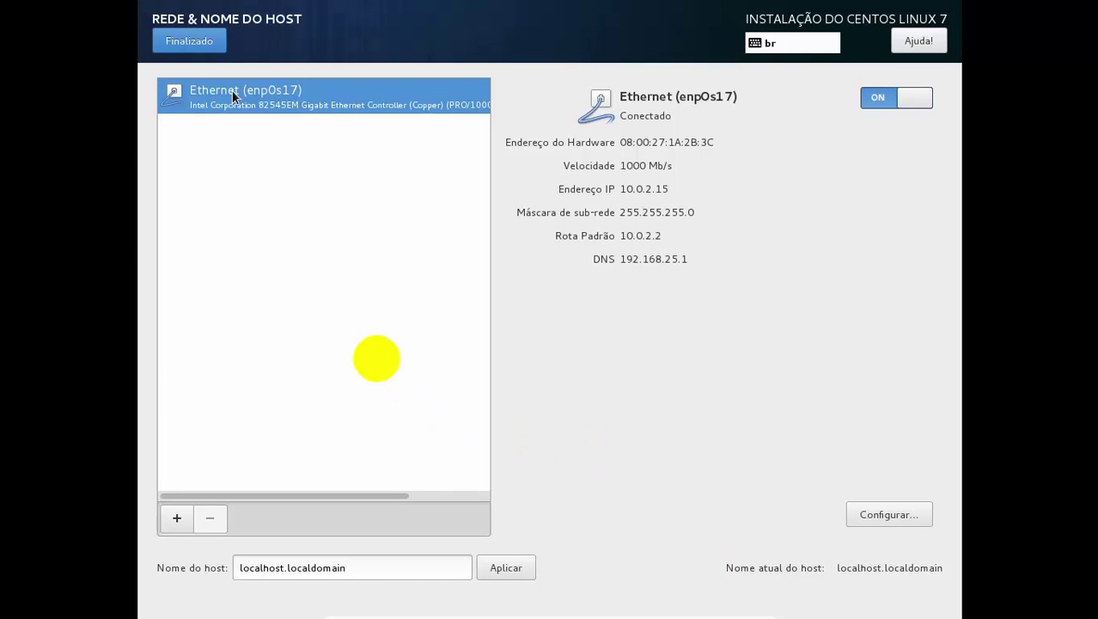
click(199, 47)
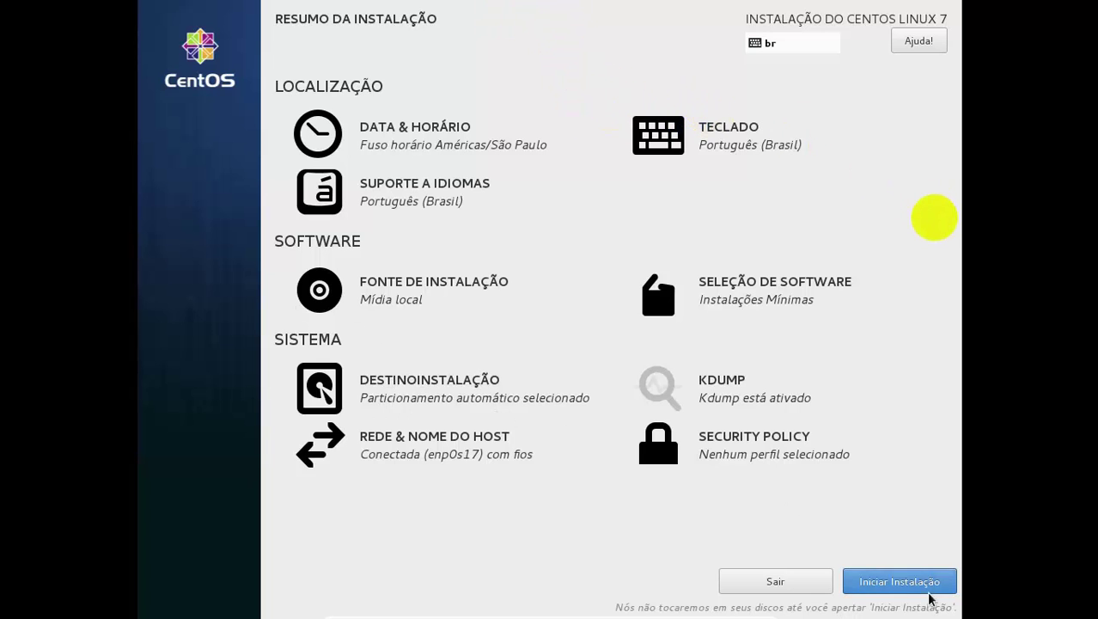
Launch the CentOS package installation with Iniciar Instalação
click(886, 590)
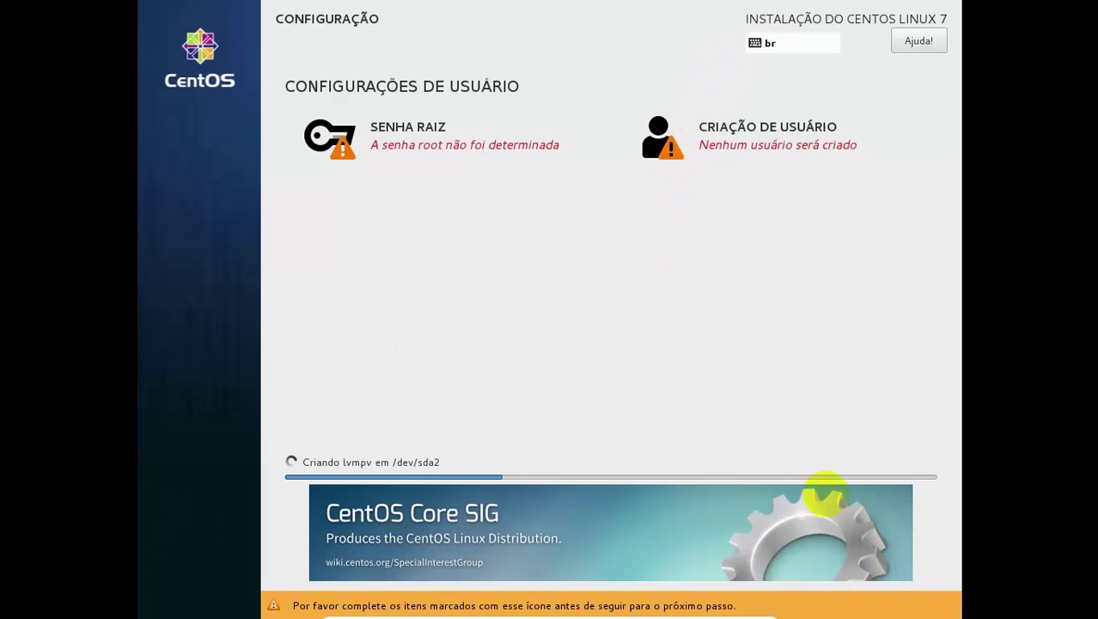
Enter and confirm the root password in SENHA RAIZ, keeping it despite the weak warning
click(410, 131)
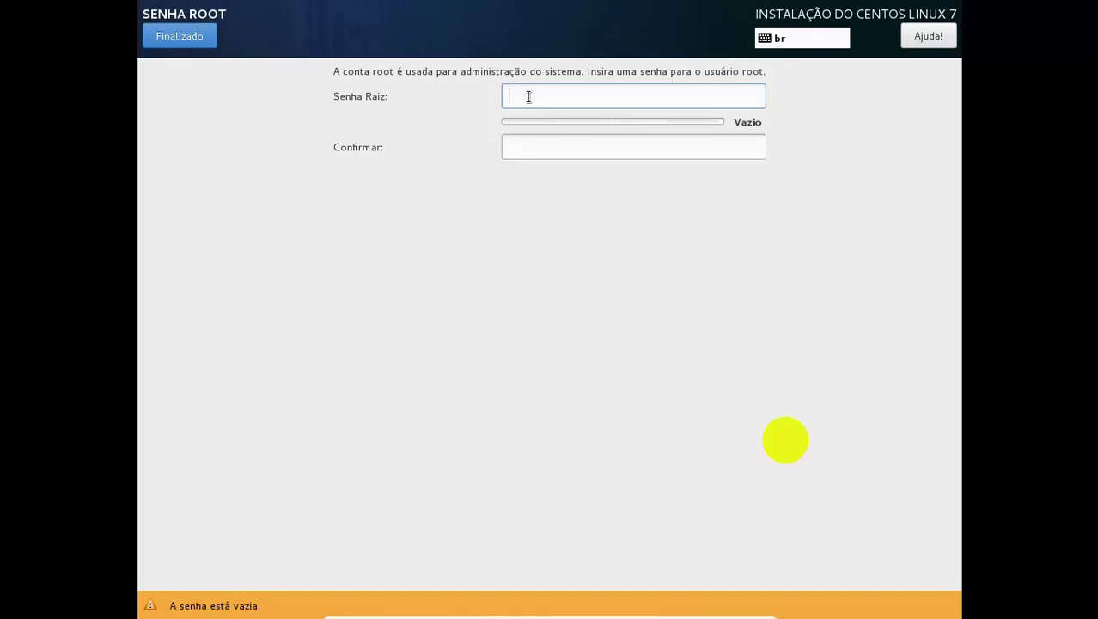
text(******)
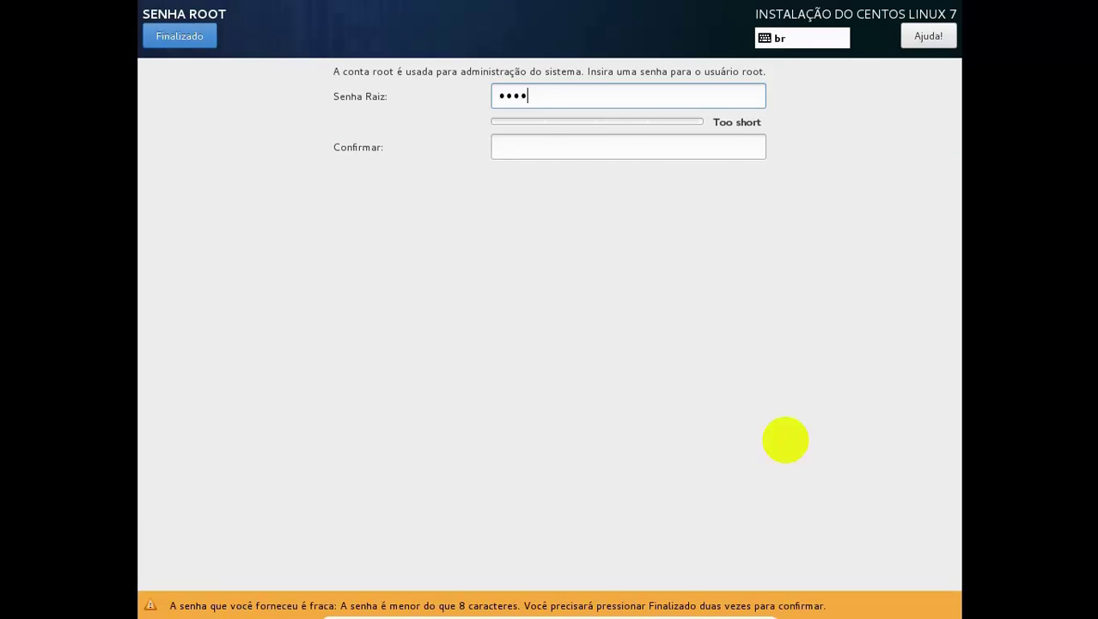
key(Tab)
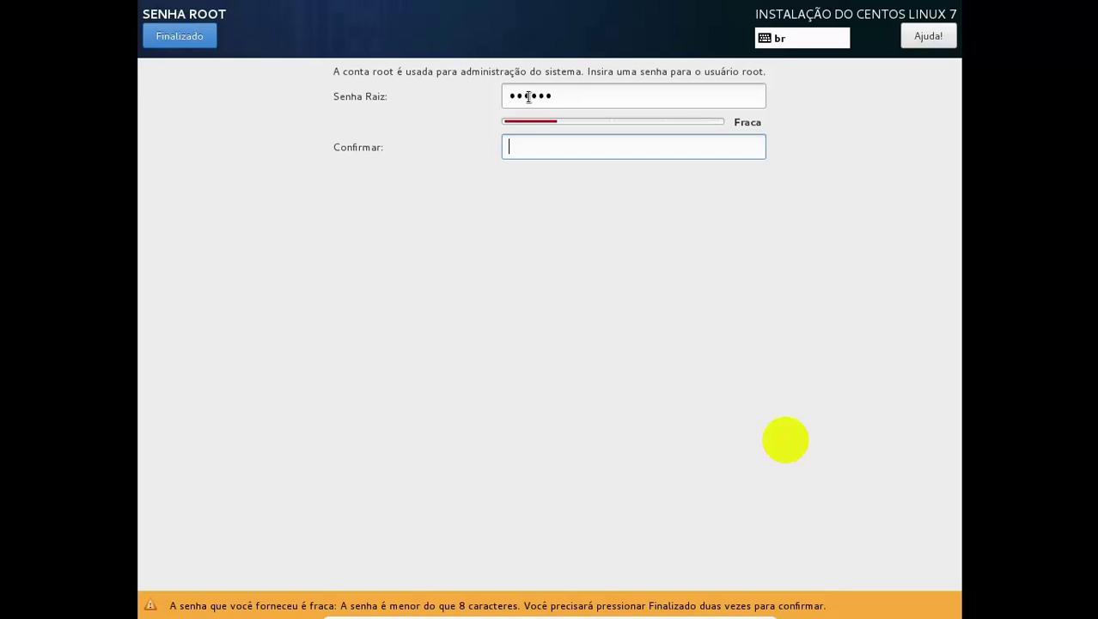
text(*****)
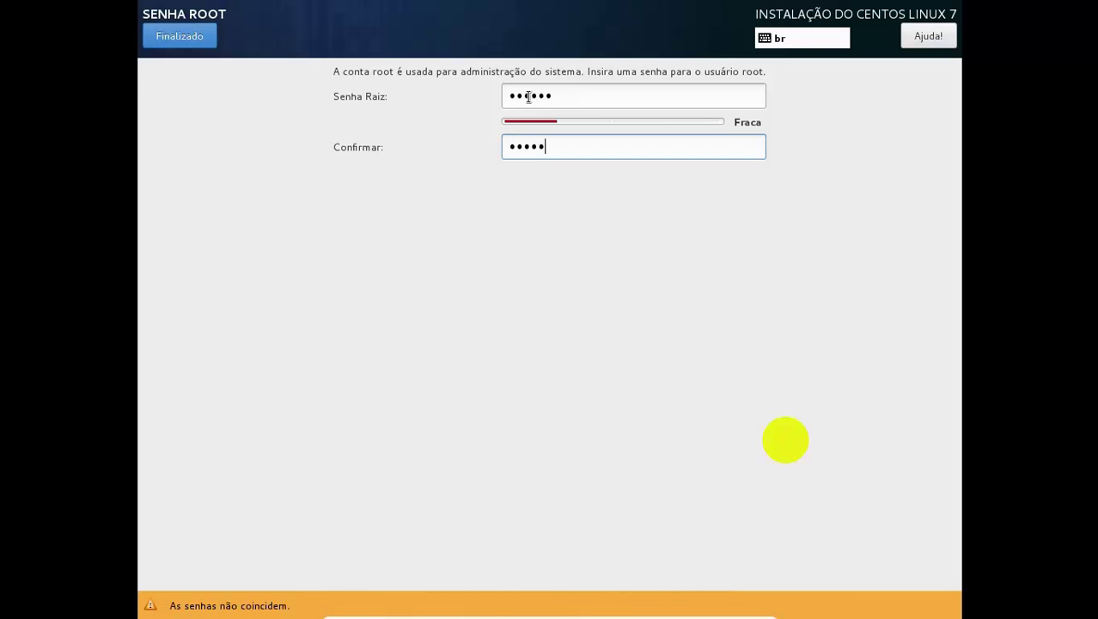
text(*)
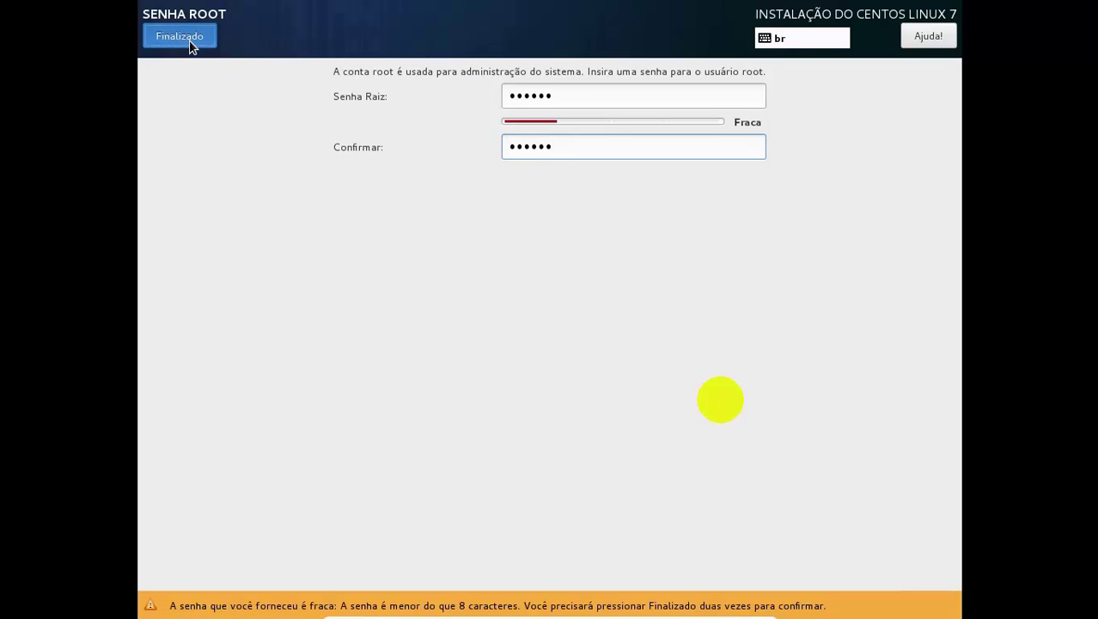
click(190, 41)
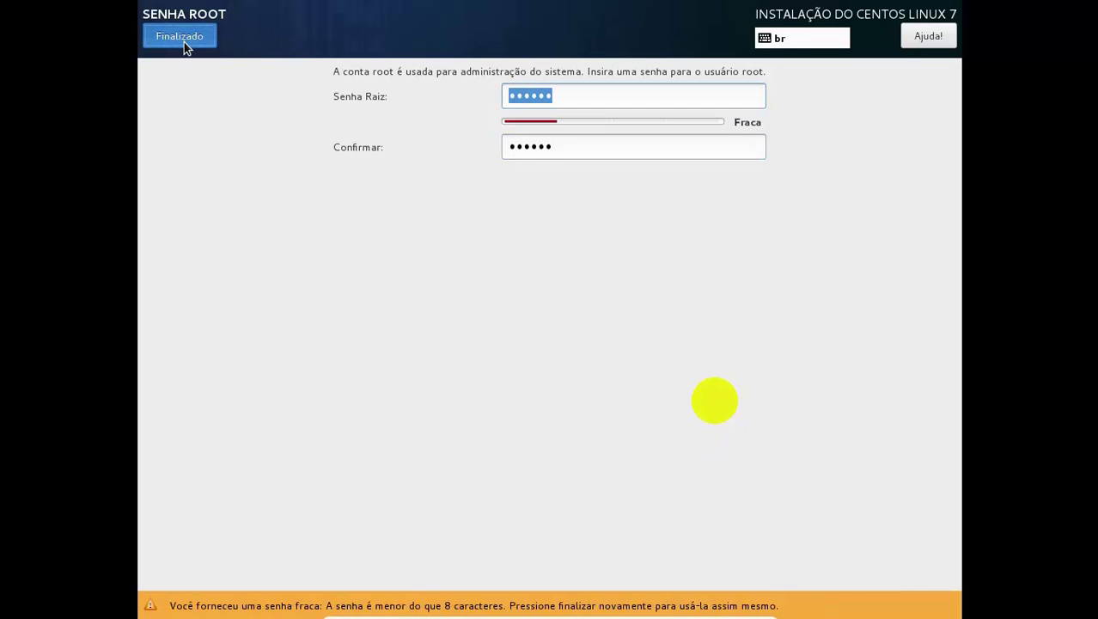
click(184, 43)
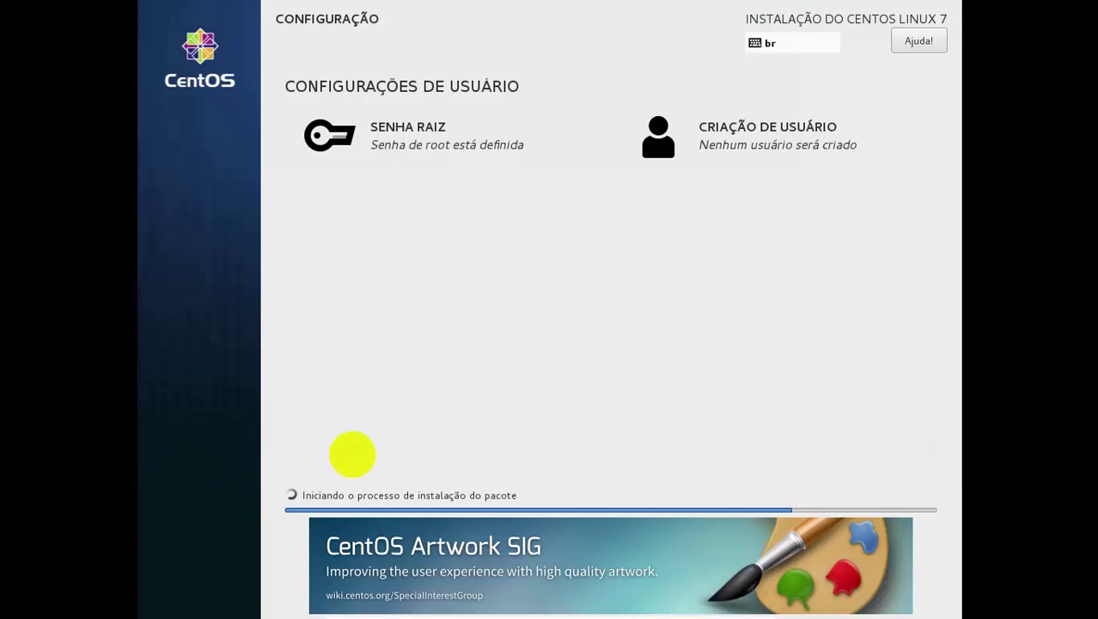
Enter 'test' as the new user's name and make the user an administrator
click(736, 142)
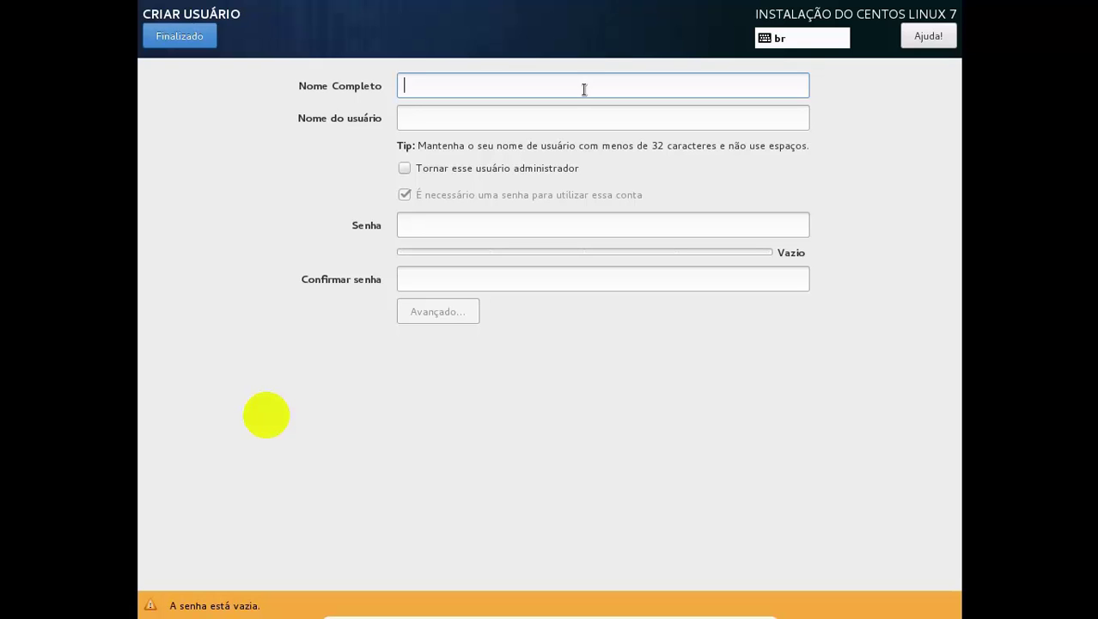
text(teste)
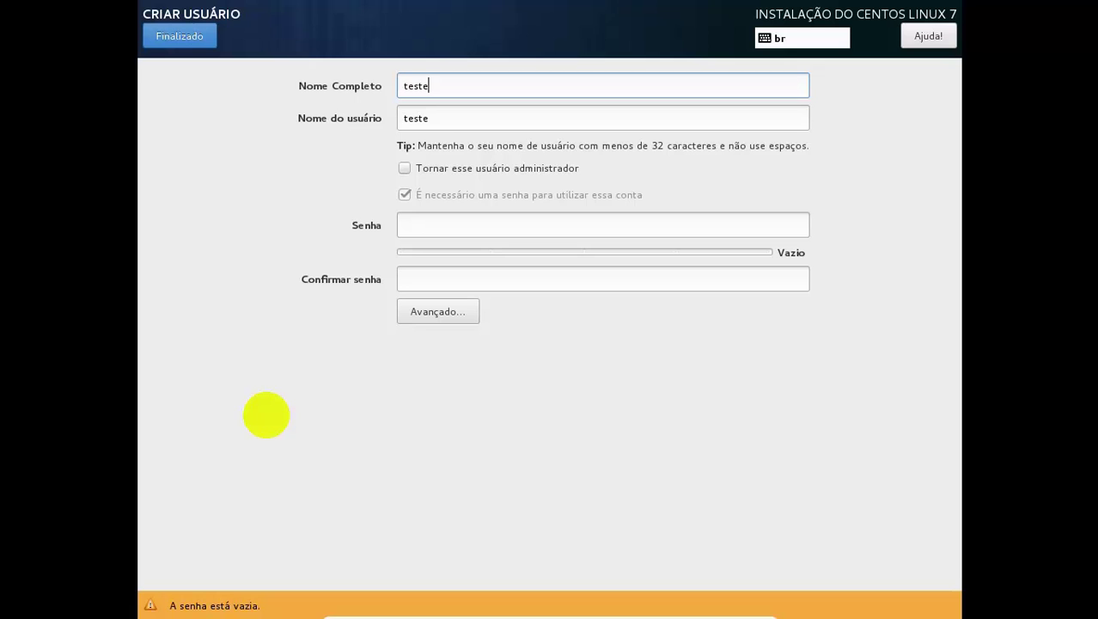
key(Tab)
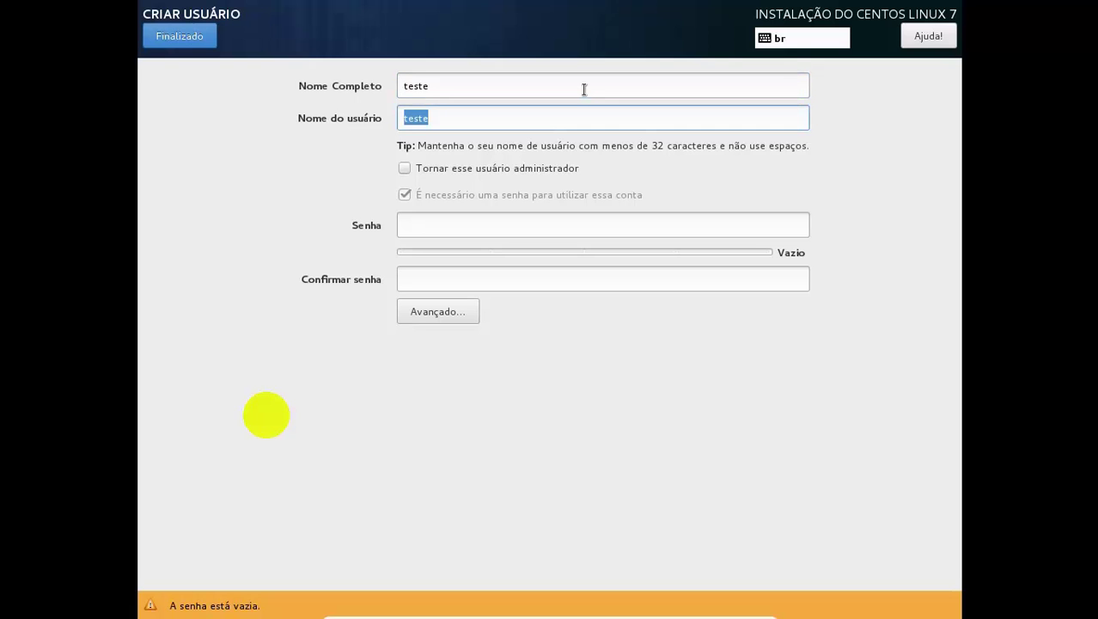
click(588, 89)
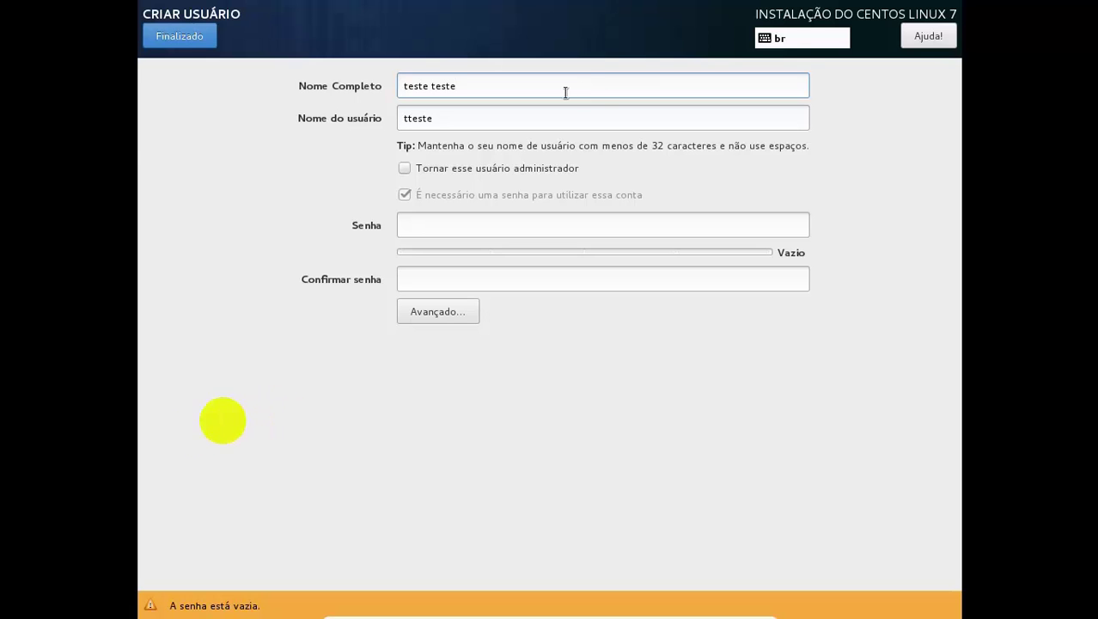
click(406, 118)
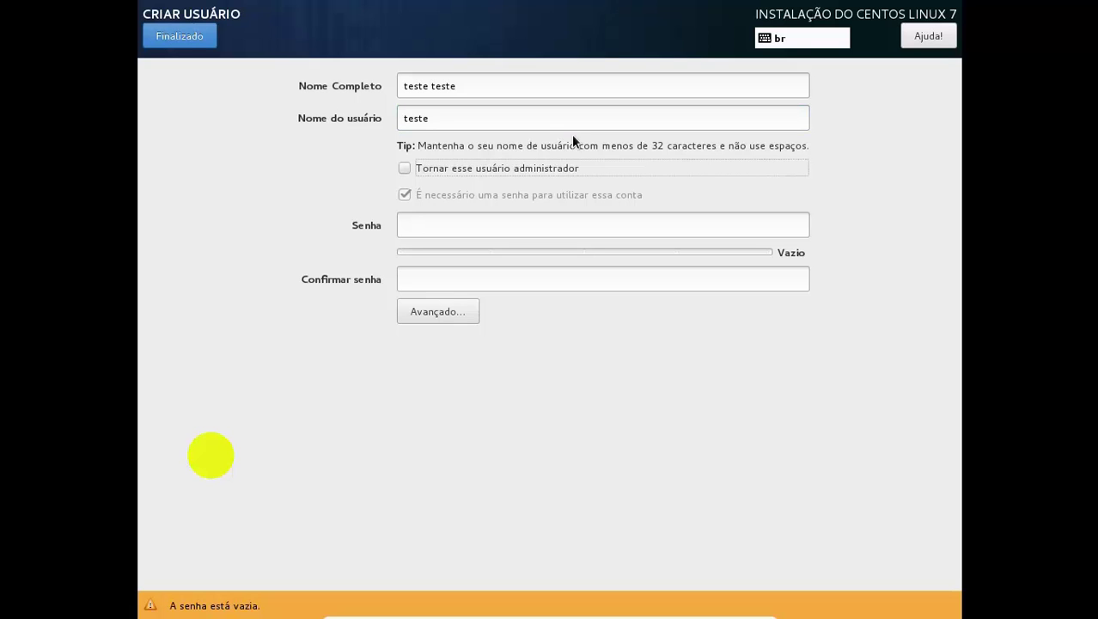
key(space)
Set and confirm the user's password, keeping it despite the weak-password warning
key(Tab)
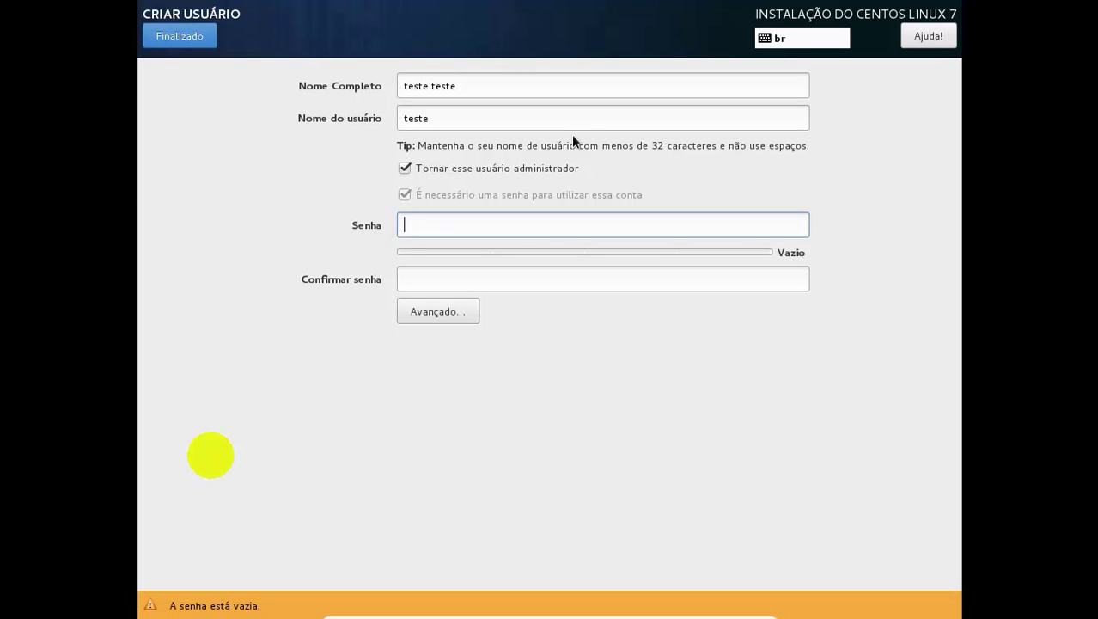
text(123456)
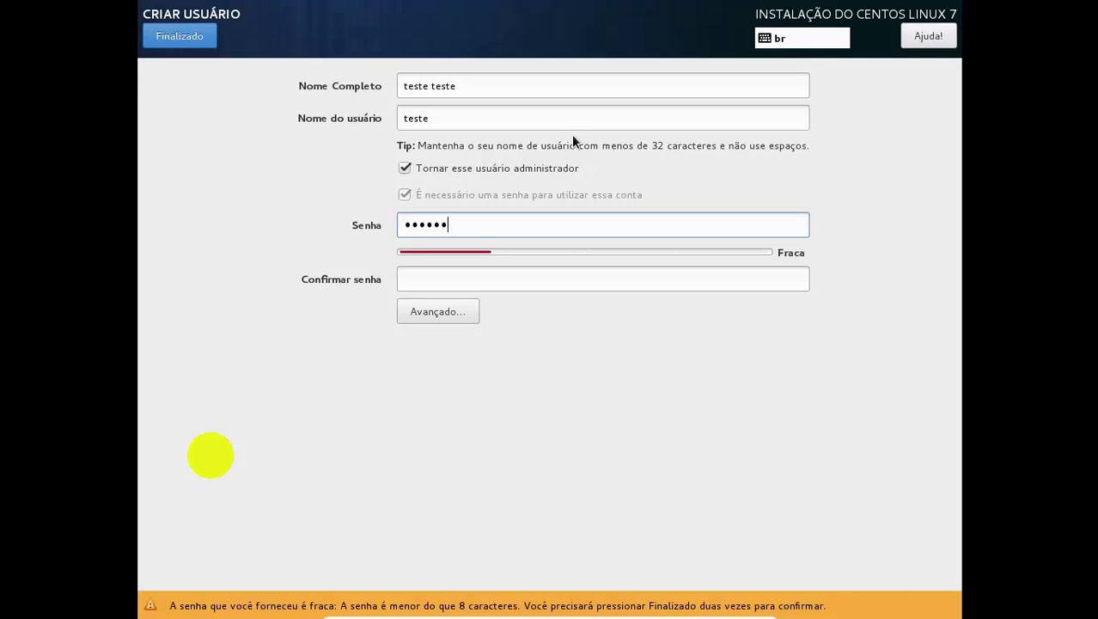
key(Tab)
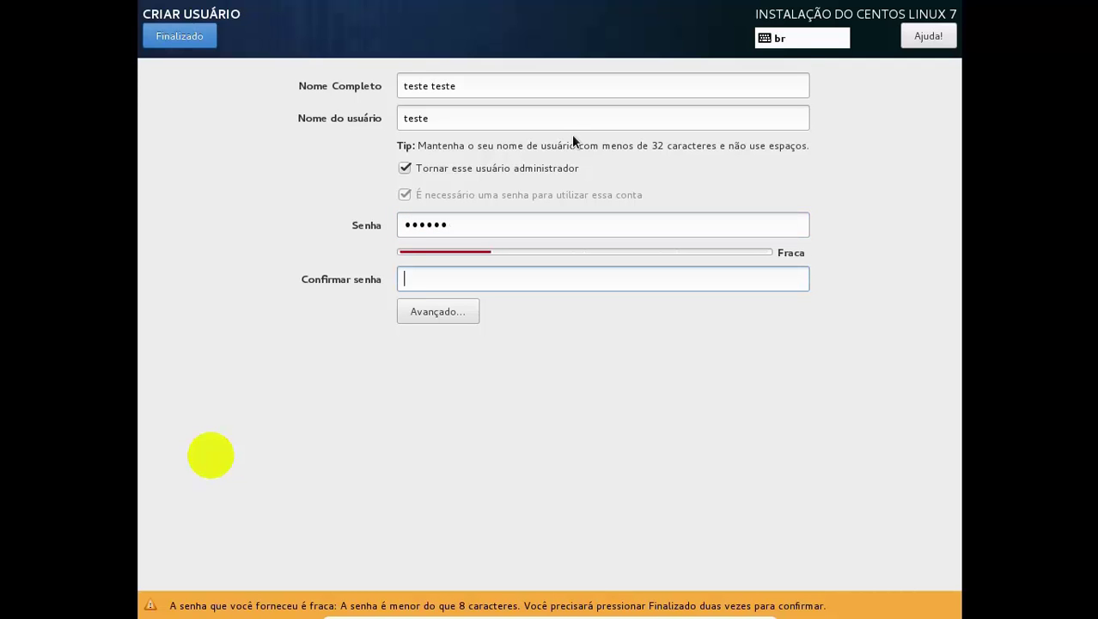
text(123456)
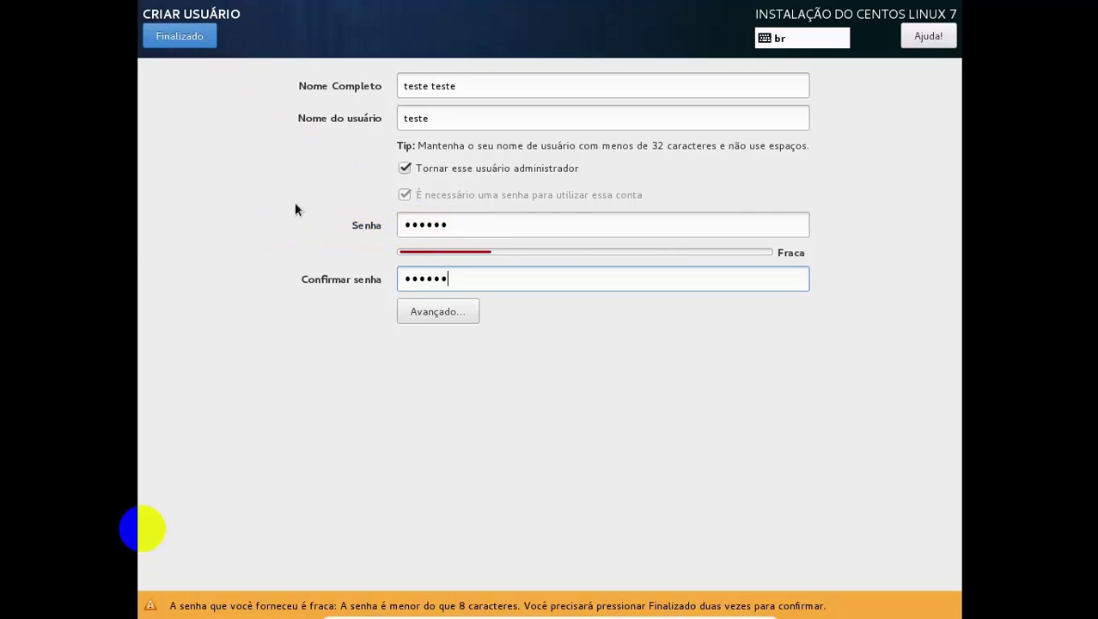
click(183, 37)
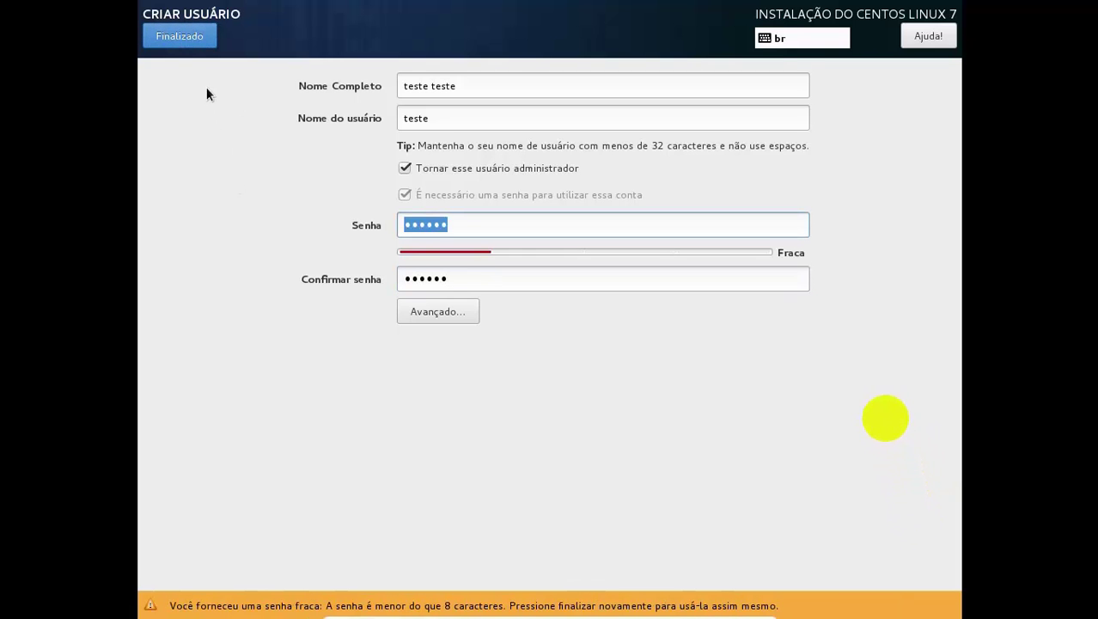
click(190, 43)
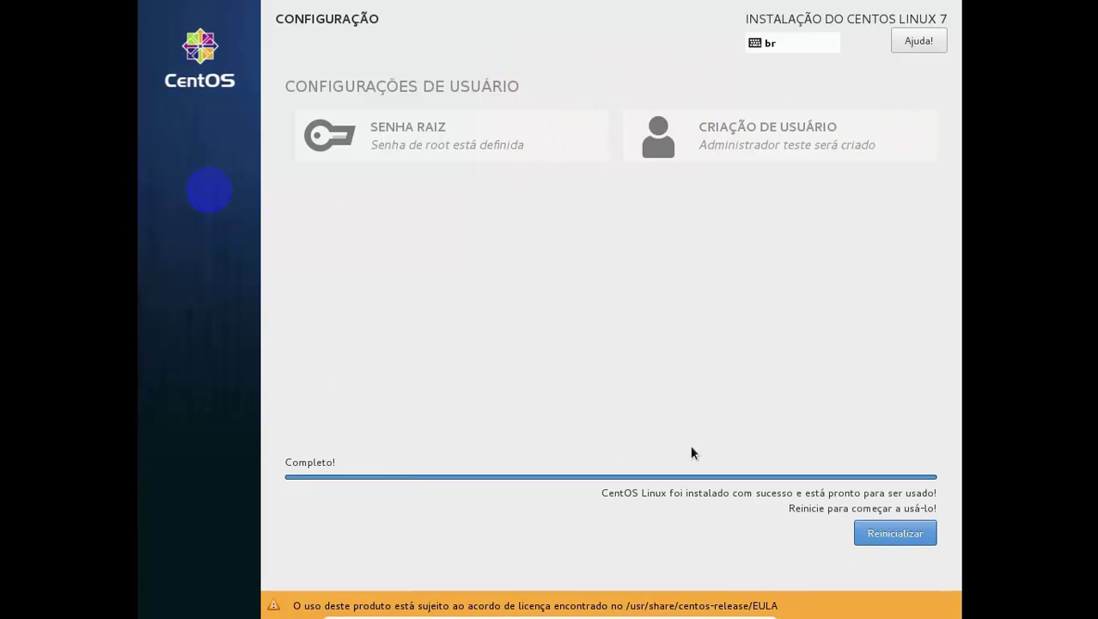
Restart the freshly installed CentOS 7 virtual machine with Reinicializar
click(894, 533)
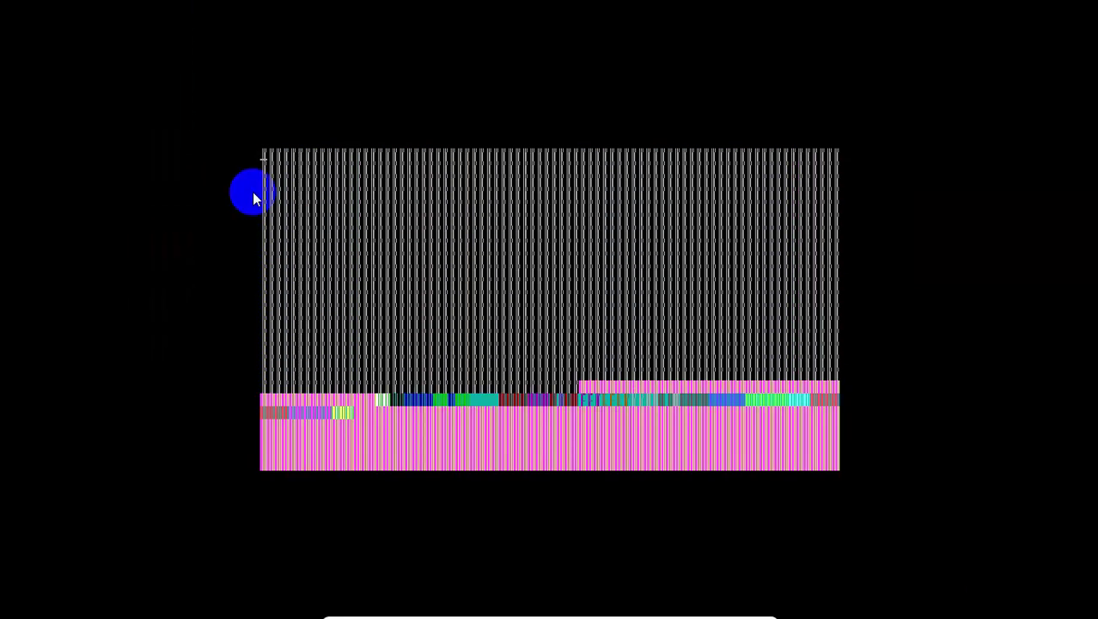